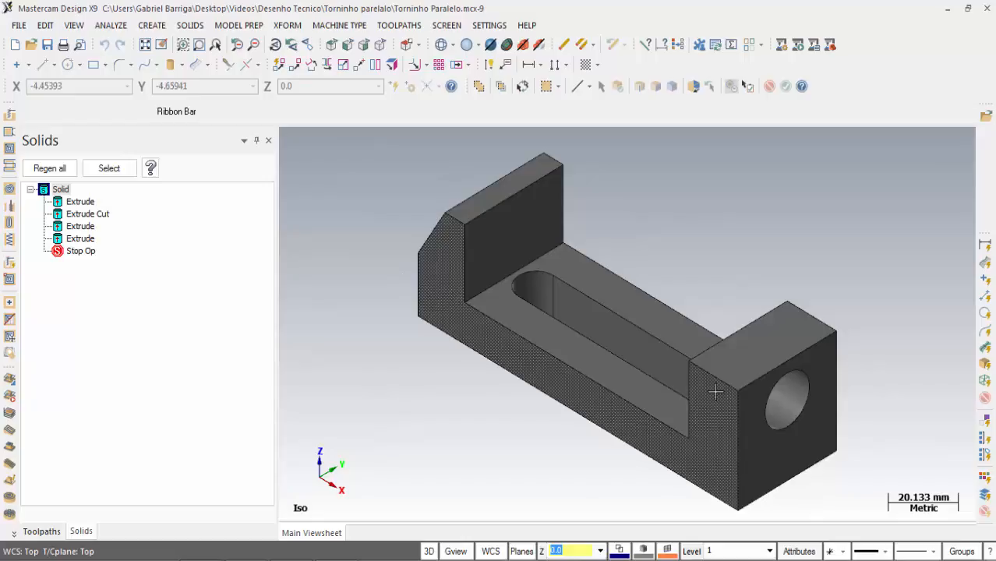
Step: Examine the mill machine definitions available for the machine list, highlighting GENERIC HAAS 3X MILL MM.MMD-9
click(42, 532)
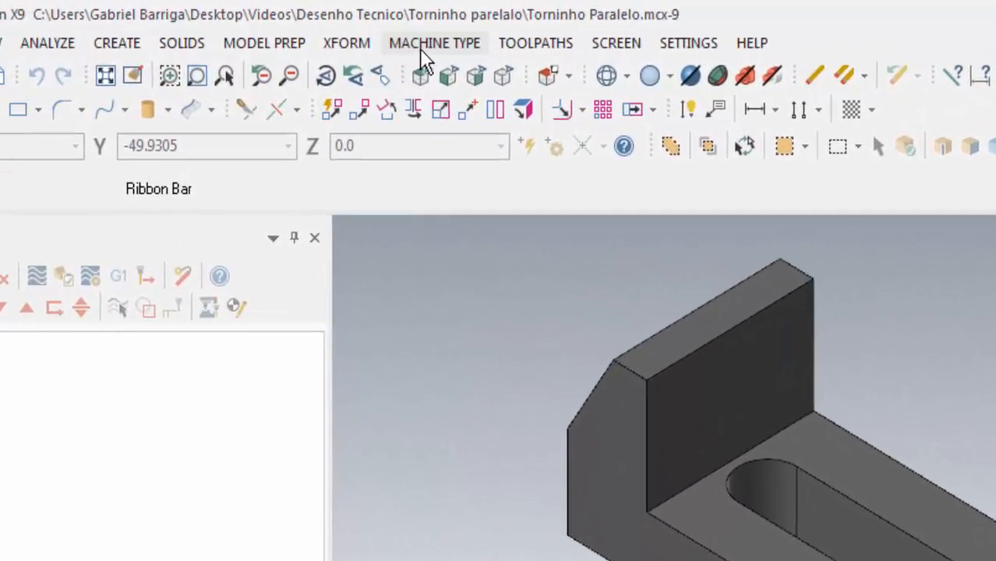
click(419, 47)
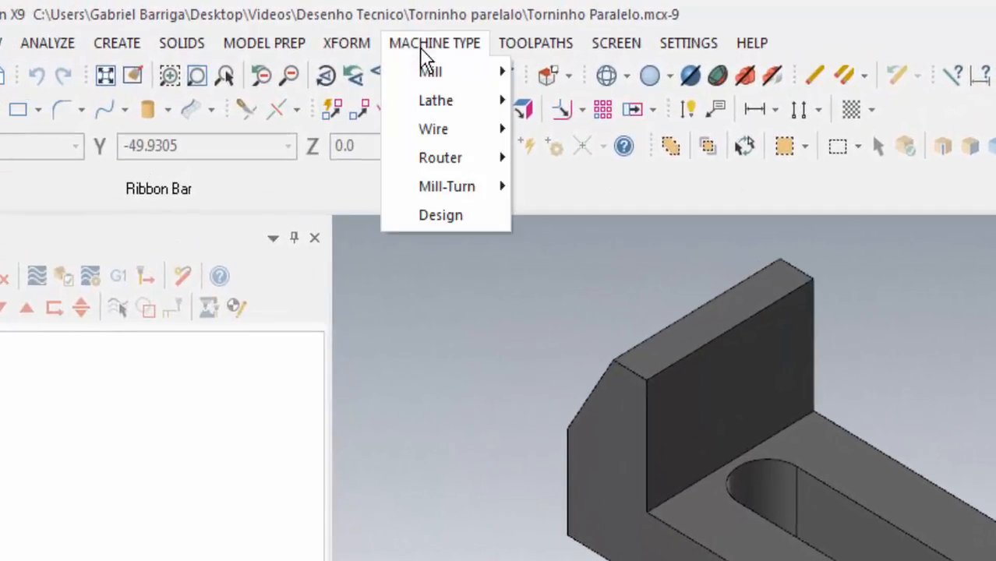
mouse_move(449, 71)
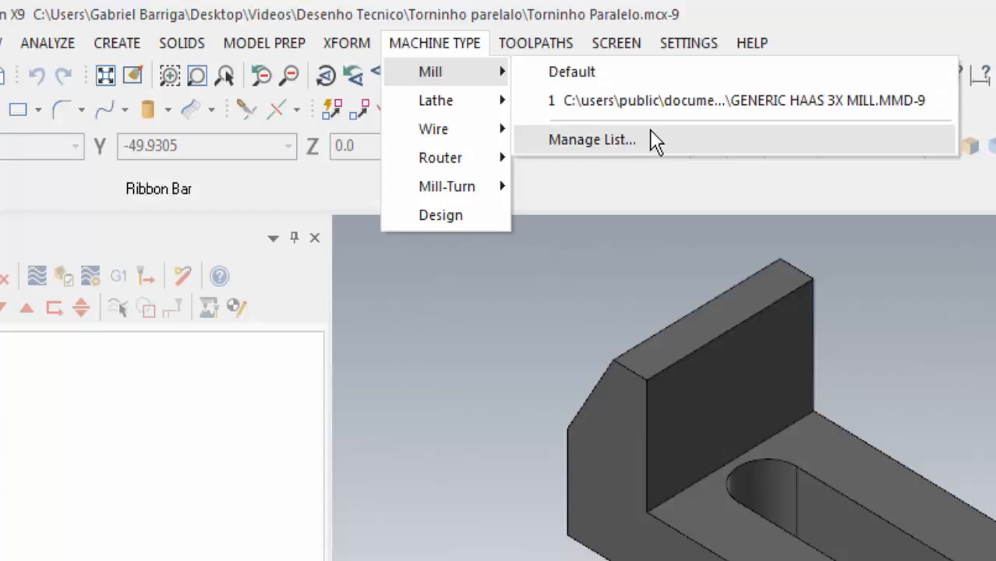
click(690, 144)
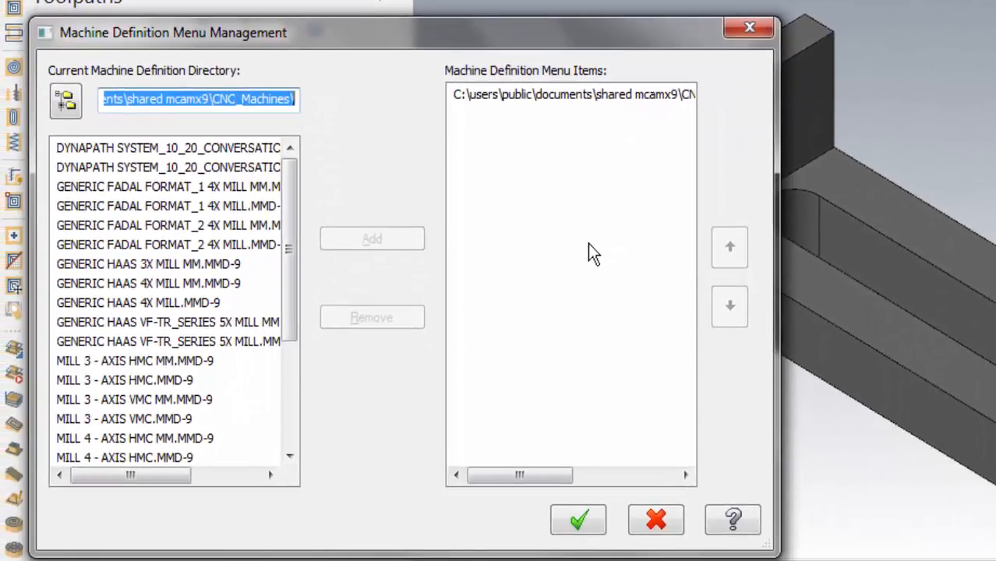
drag(282, 219, 300, 198)
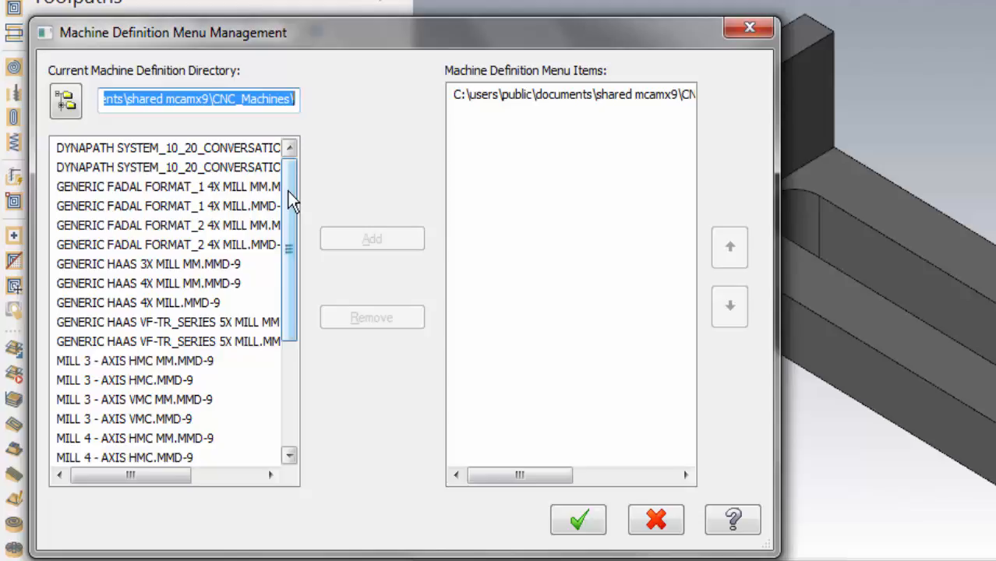
click(218, 263)
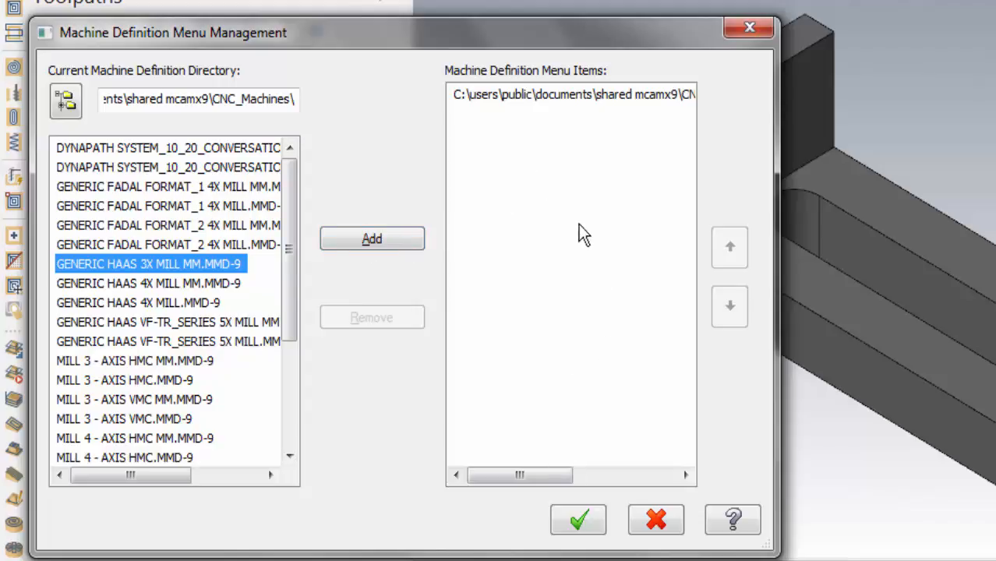
click(578, 521)
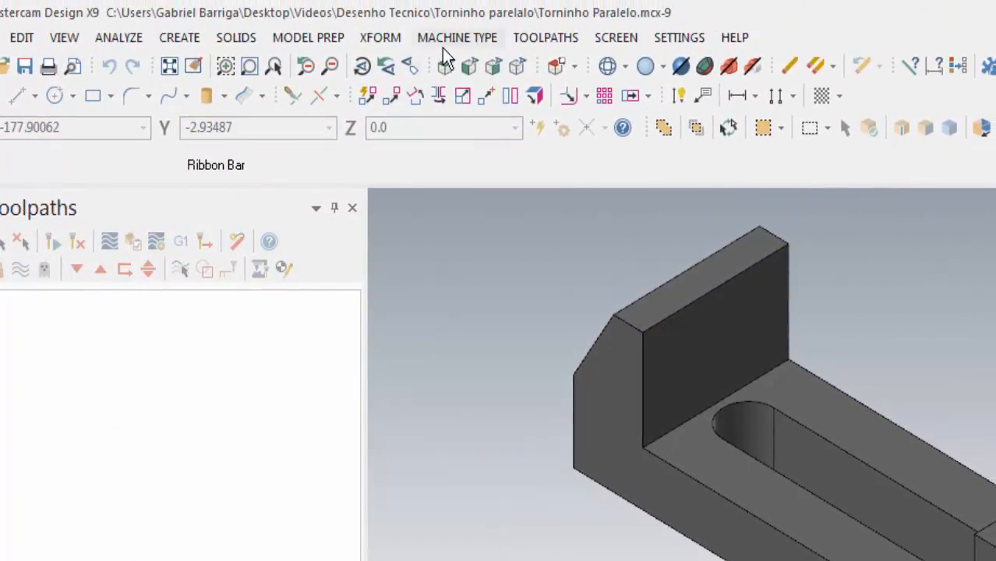
Step: Set the machine type to the mill definition GENERIC HAAS 3X MILL.MMD-9
click(447, 41)
mouse_move(471, 68)
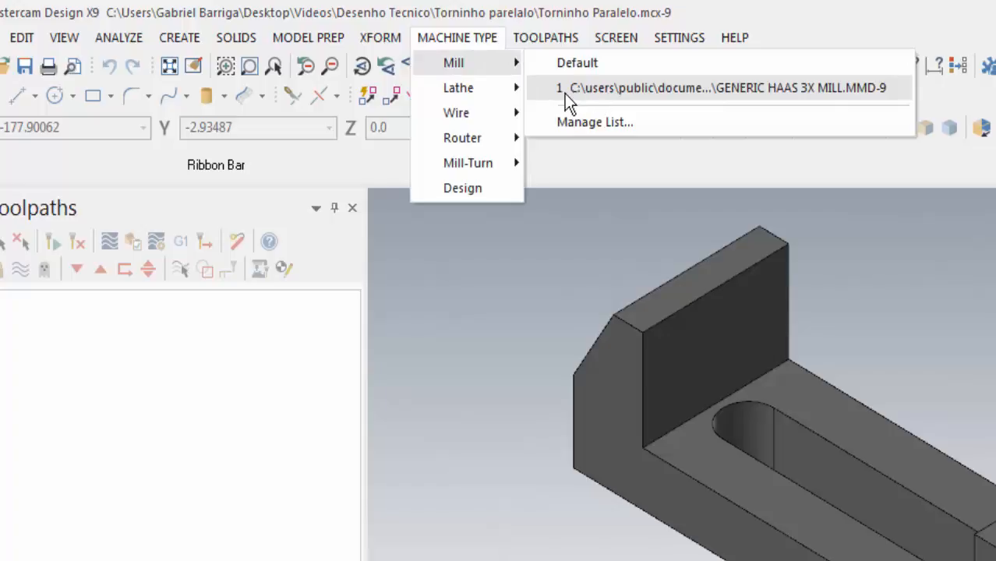
click(612, 91)
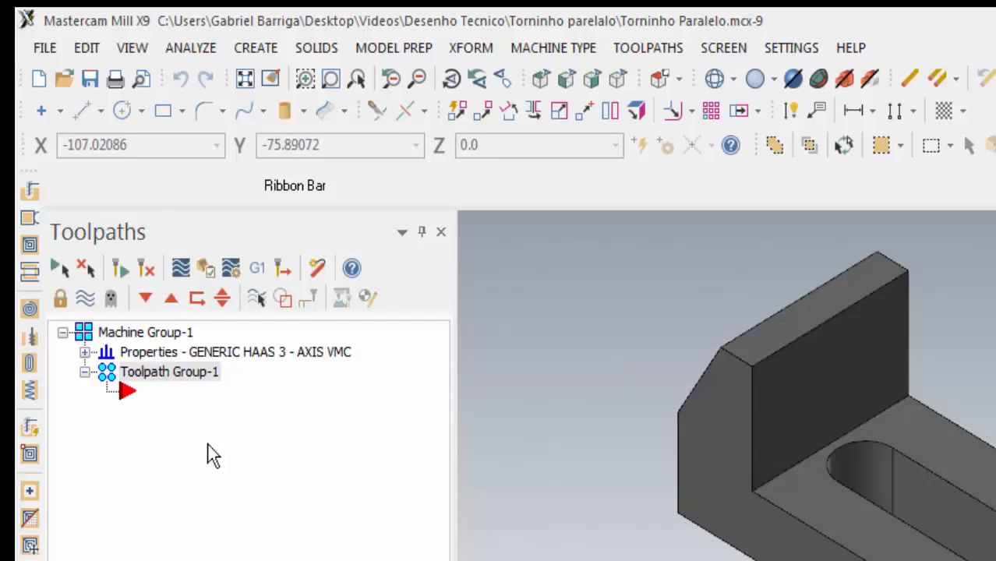
Step: Open the machine group's properties and look through its file, tool and stock settings
click(84, 352)
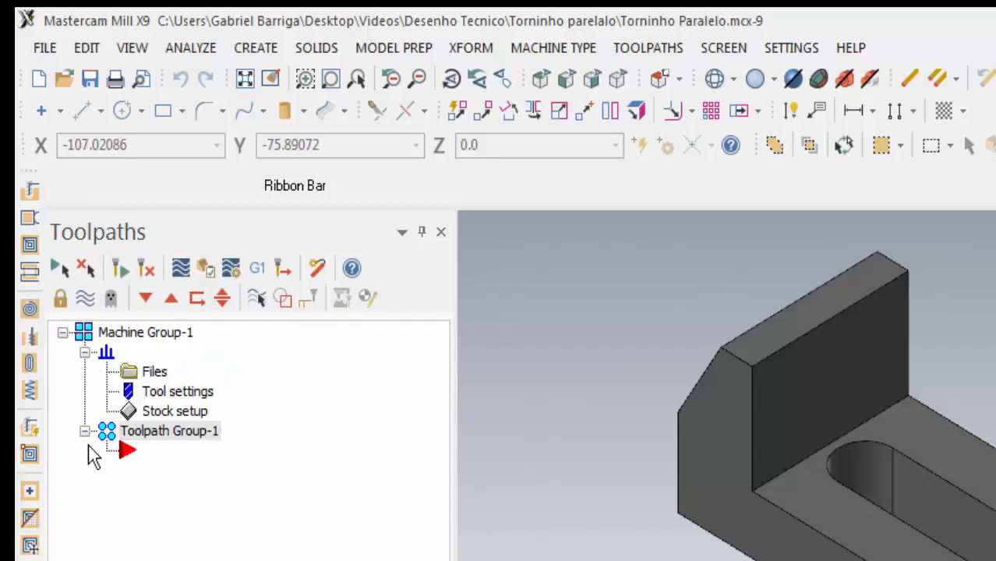
click(156, 375)
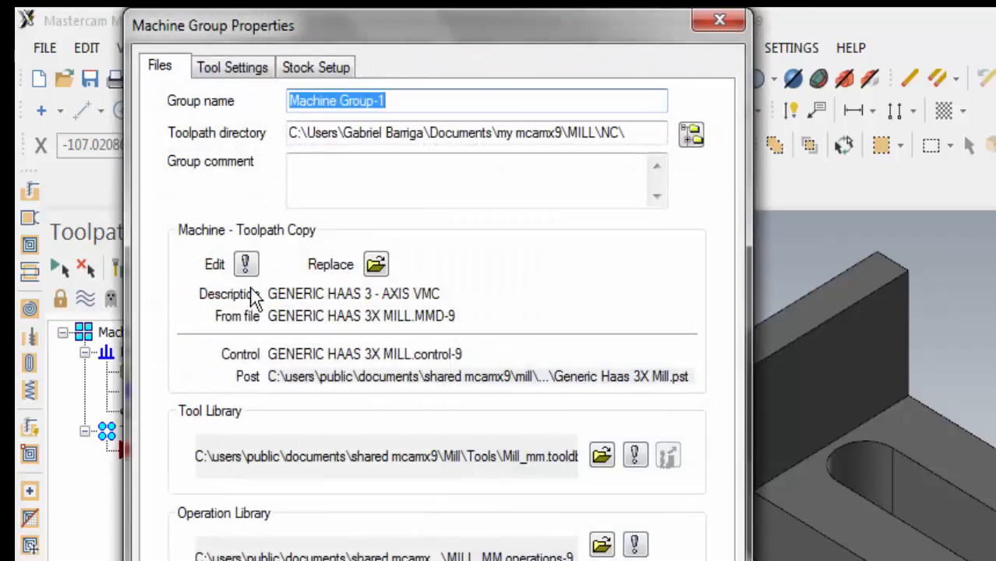
click(202, 70)
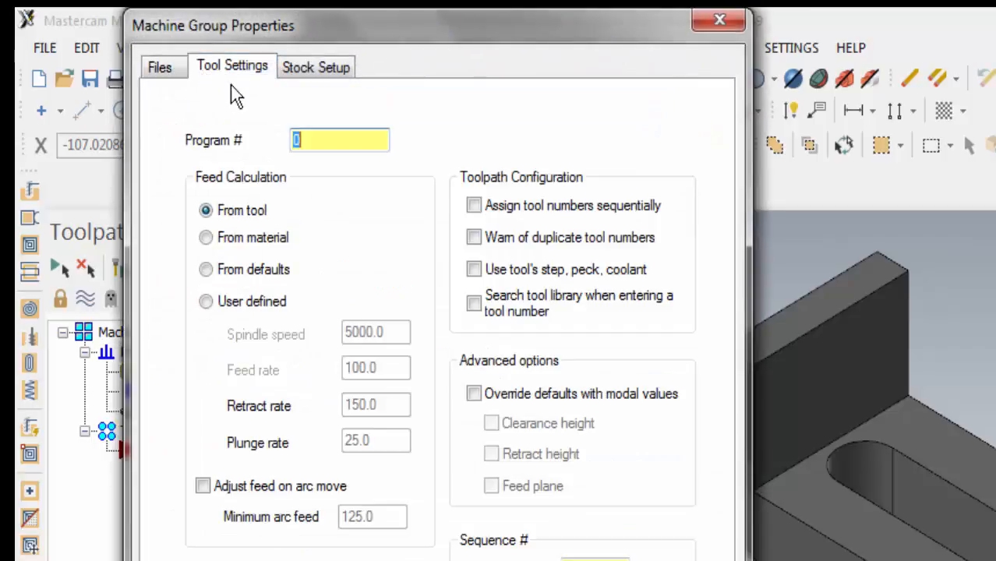
click(283, 69)
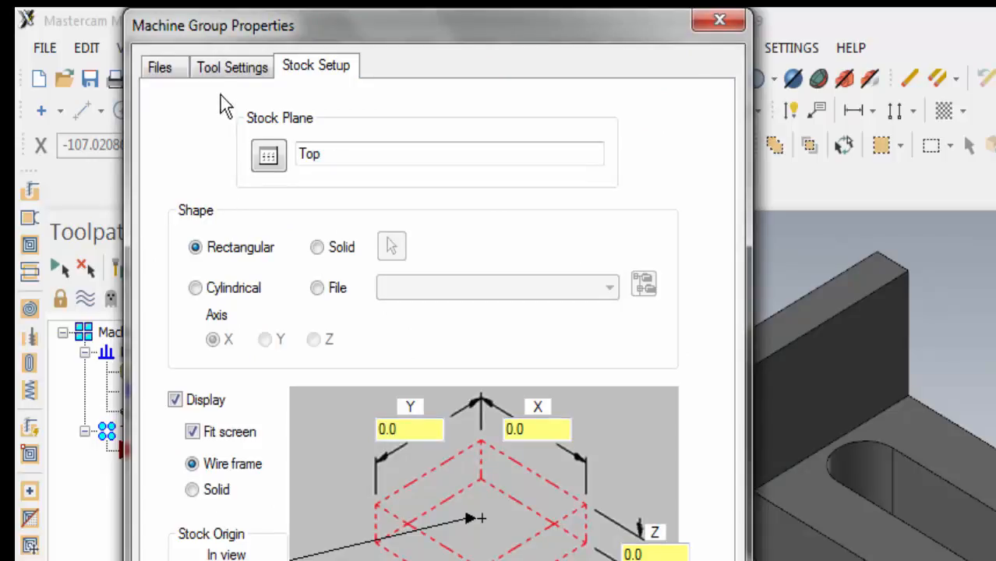
click(179, 68)
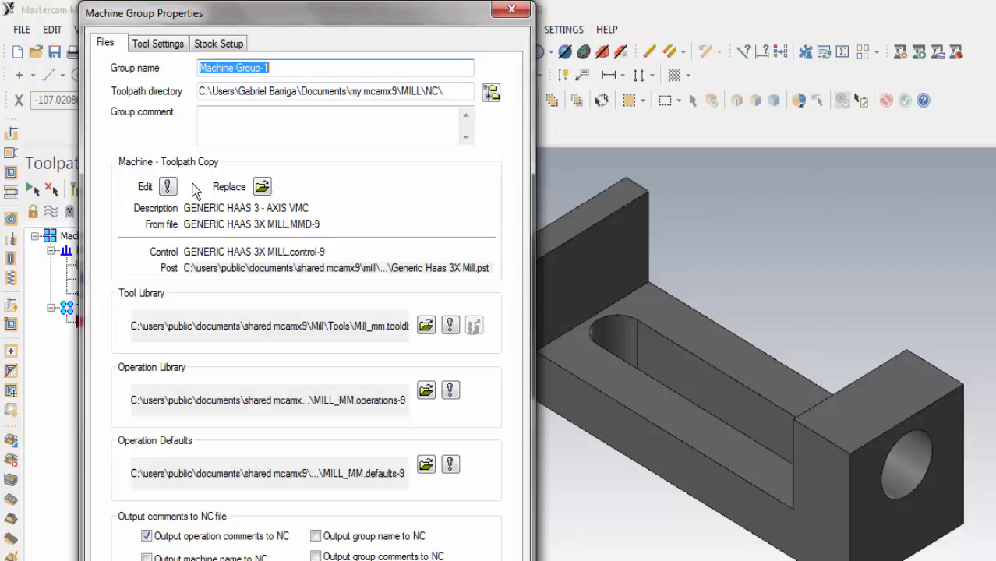
Step: Inspect the components and post-processor in the machine group's machine definition, then leave it without editing
click(167, 187)
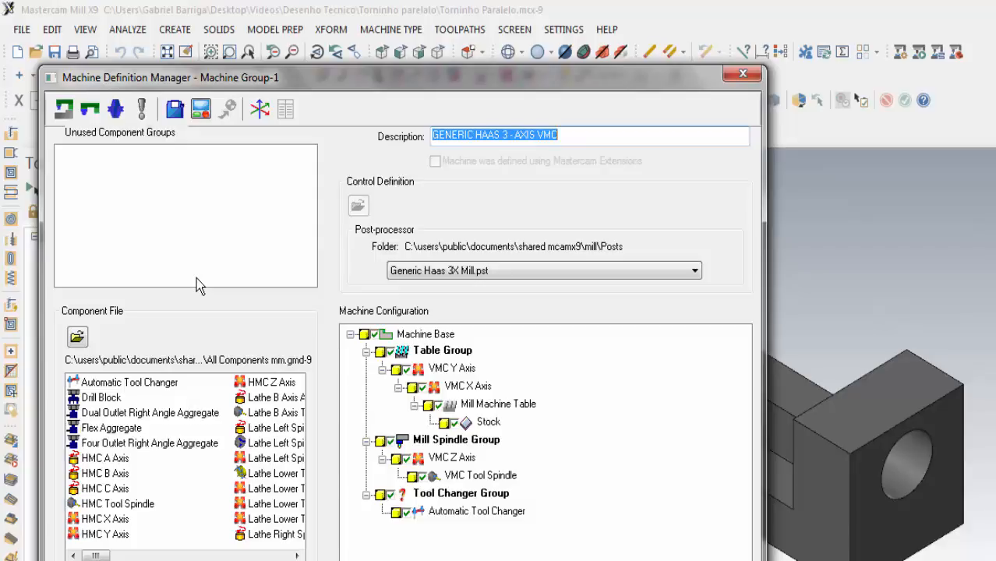
click(136, 555)
drag(138, 555, 95, 555)
key(Escape)
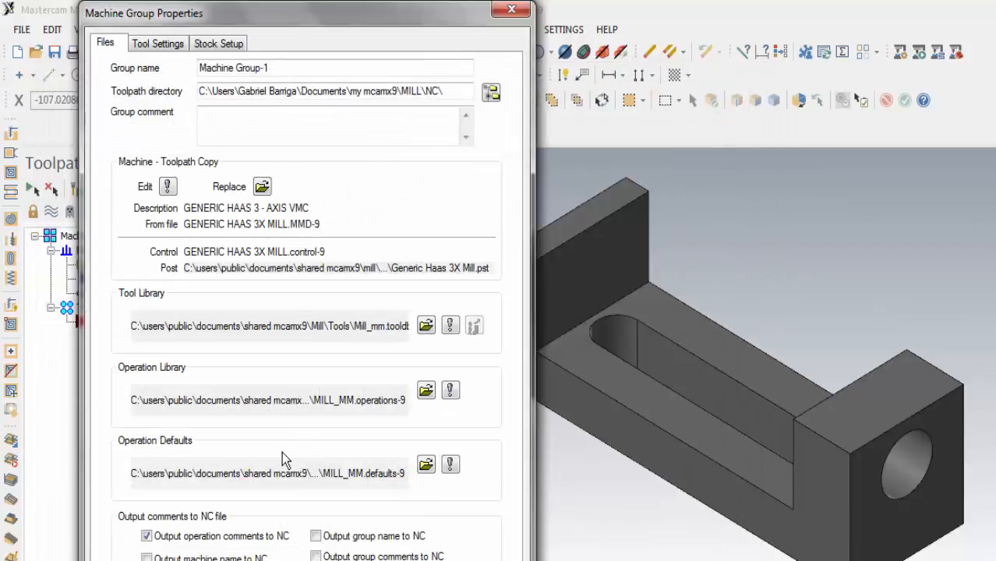
Step: Browse the machine definition files that could replace the machine group's current one, without choosing another
click(262, 187)
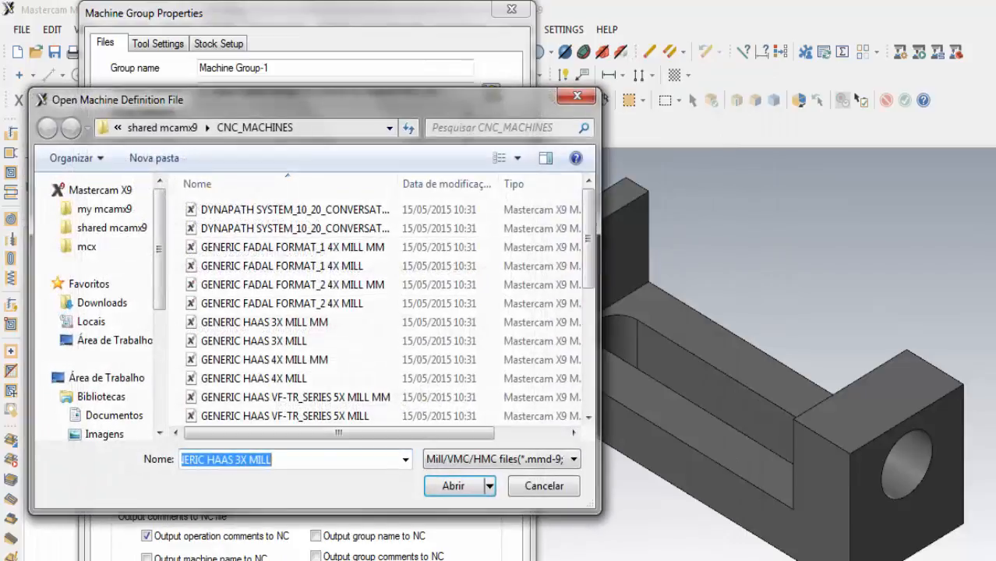
scroll(583, 254, down, 5)
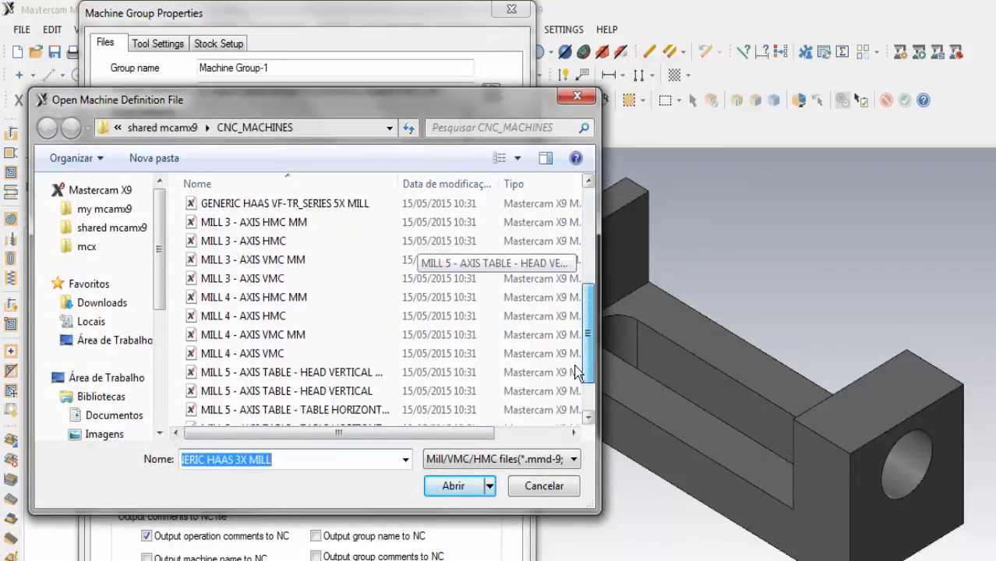
scroll(585, 251, up, 5)
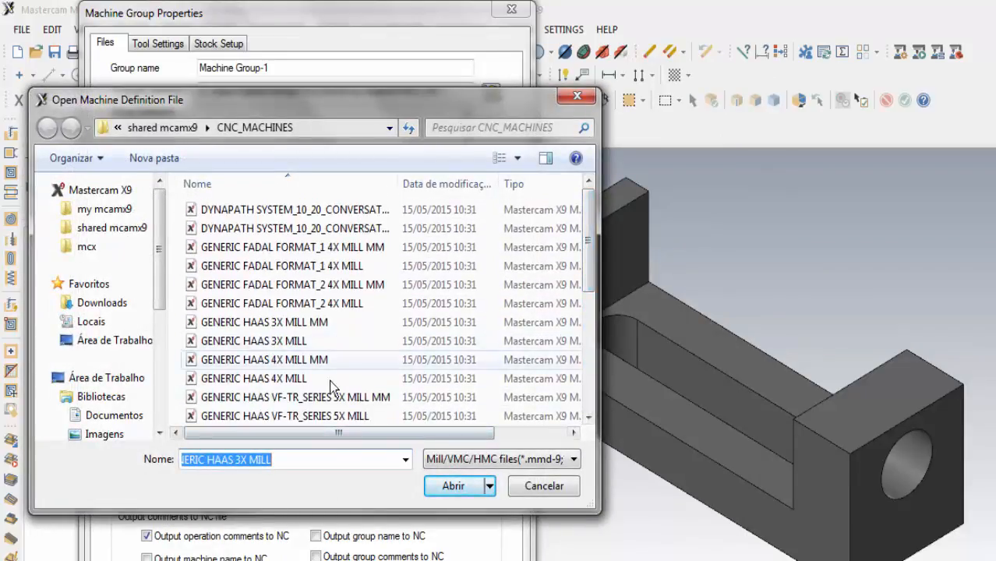
click(577, 96)
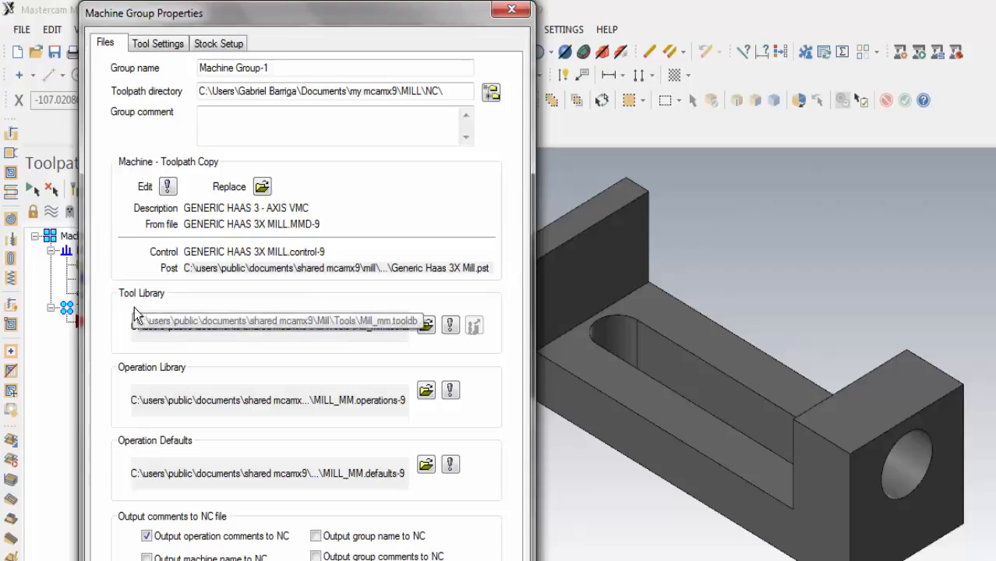
Step: Browse the tool library files available for the machine group, keeping Mill_mm
click(426, 326)
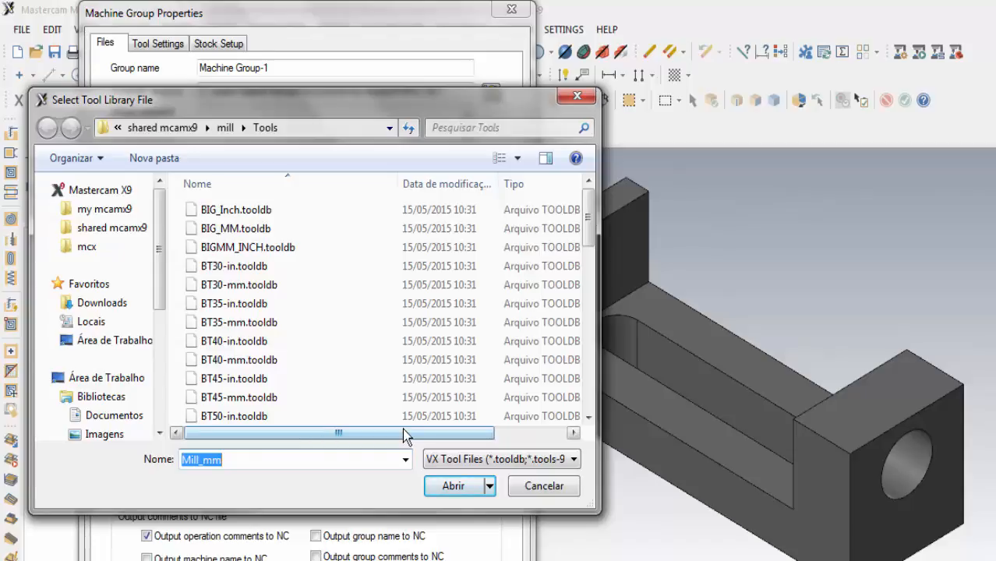
scroll(577, 308, down, 10)
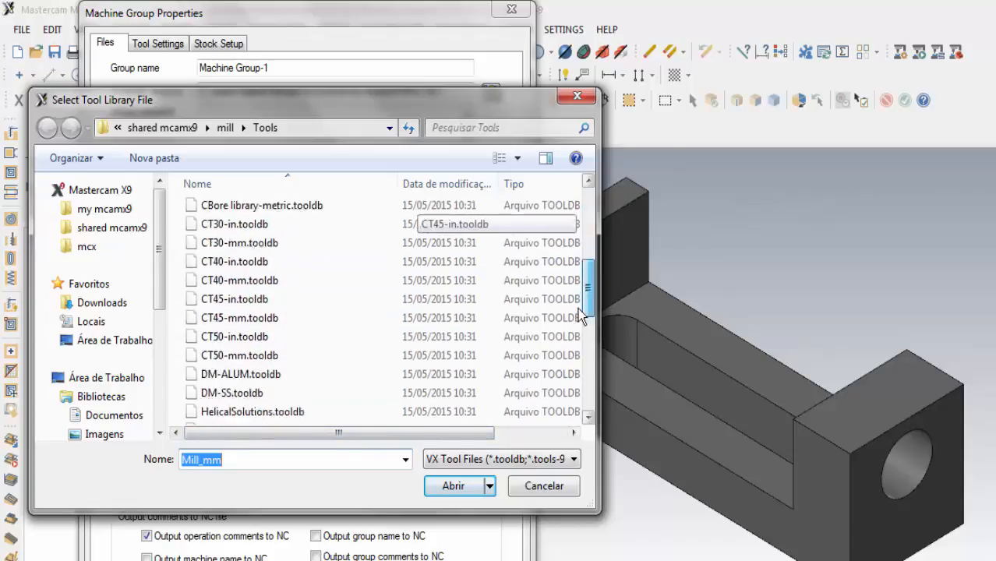
drag(589, 382, 612, 119)
key(Return)
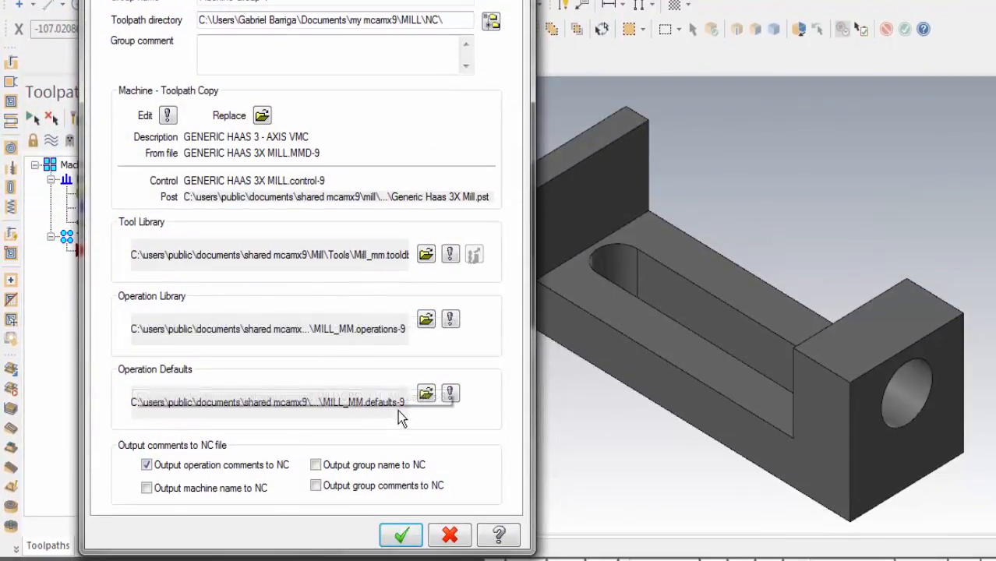
Step: Check the available operation library files and turn off the output of operation comments to the NC file
click(427, 320)
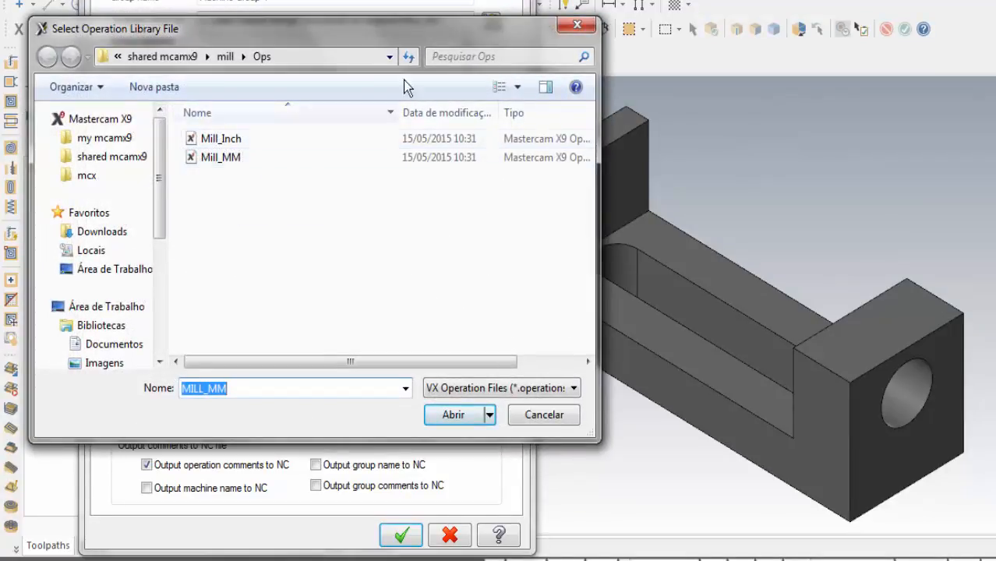
click(576, 28)
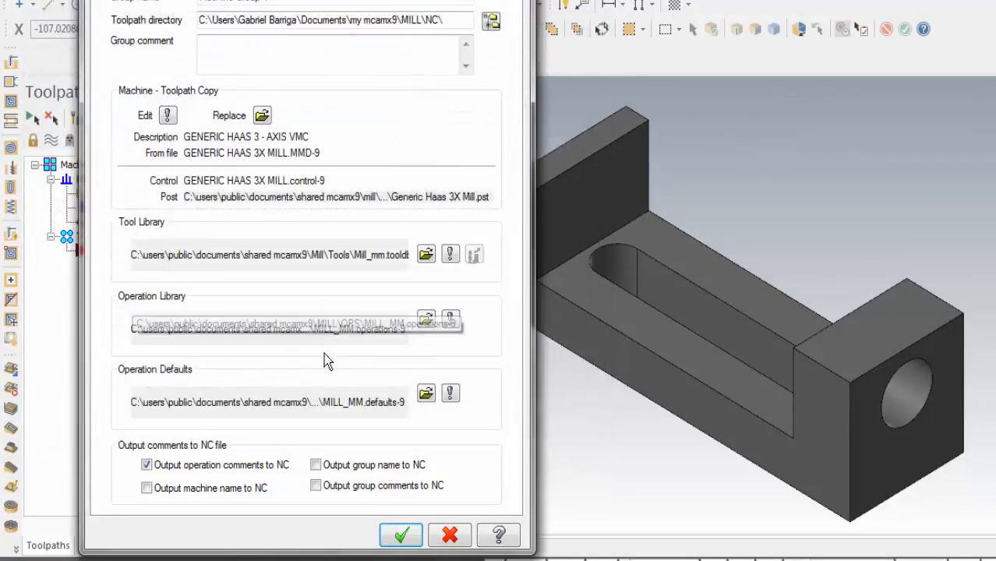
click(222, 471)
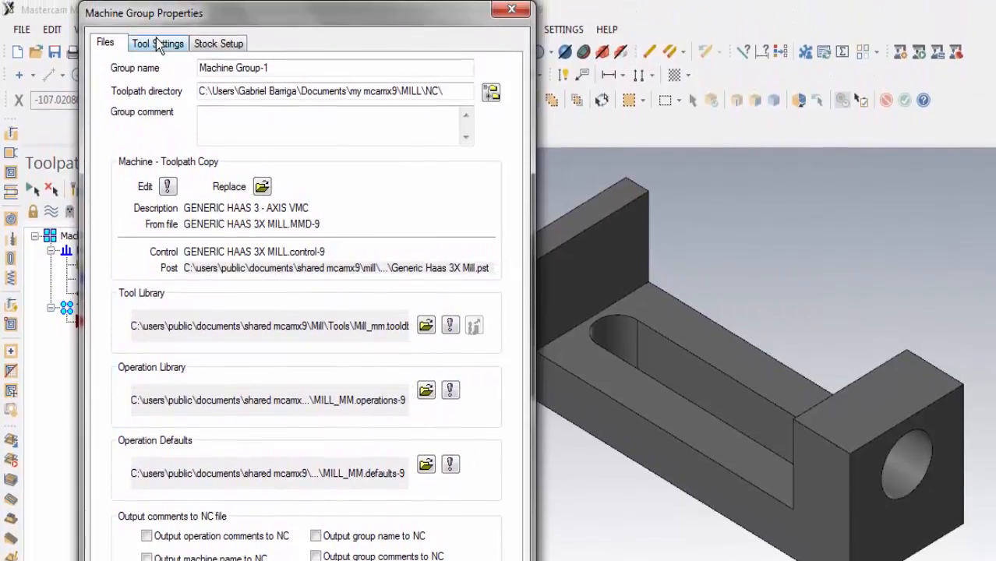
Step: Review the tool settings, including sequence numbering, and the ISO group options in the ALUMINUM mm - 2024 material definition
click(158, 42)
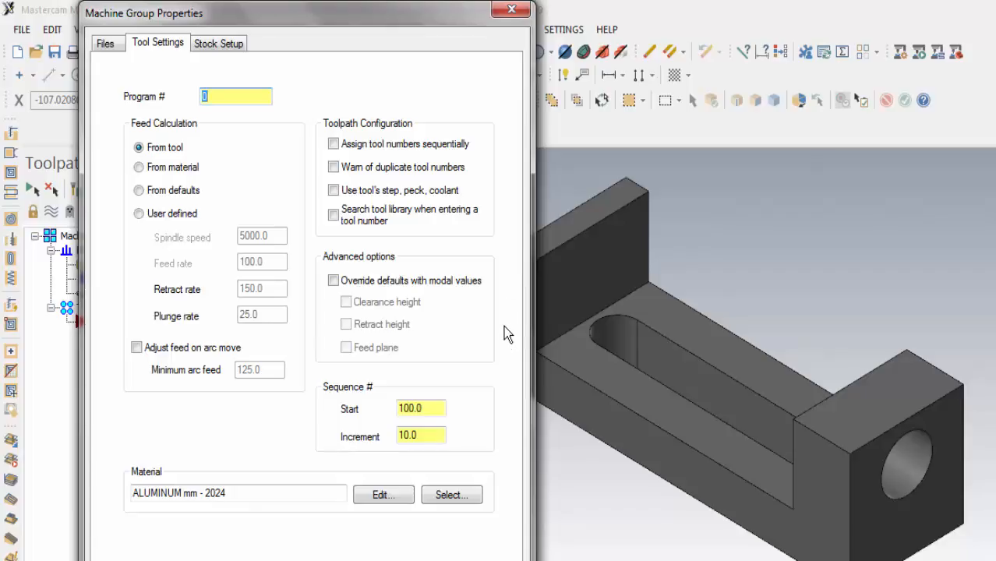
click(437, 408)
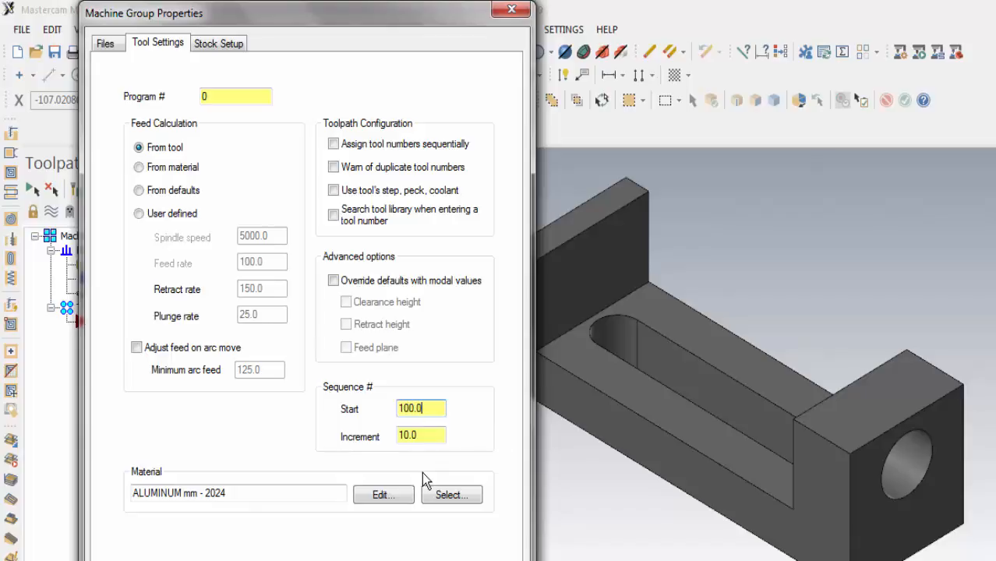
click(398, 505)
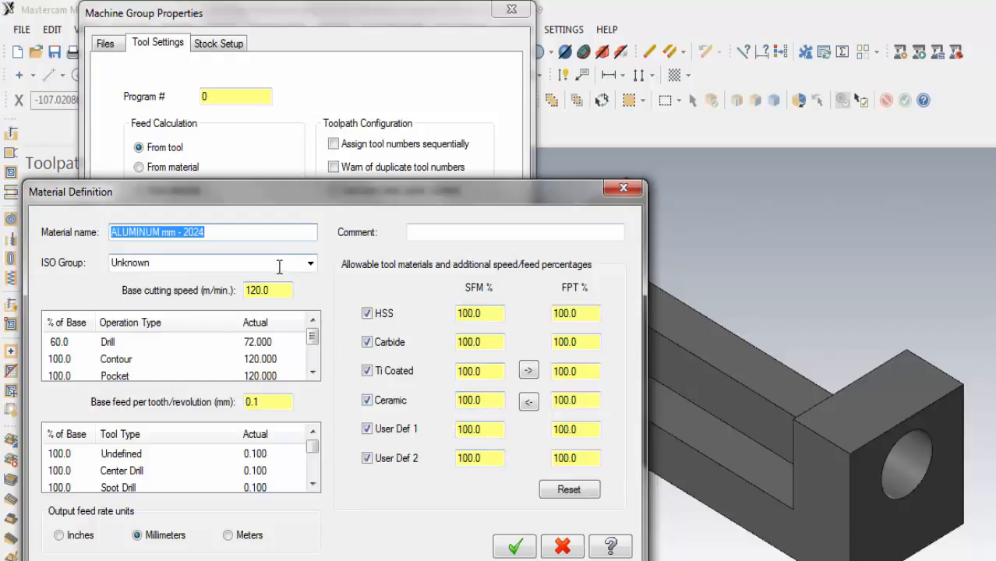
click(310, 263)
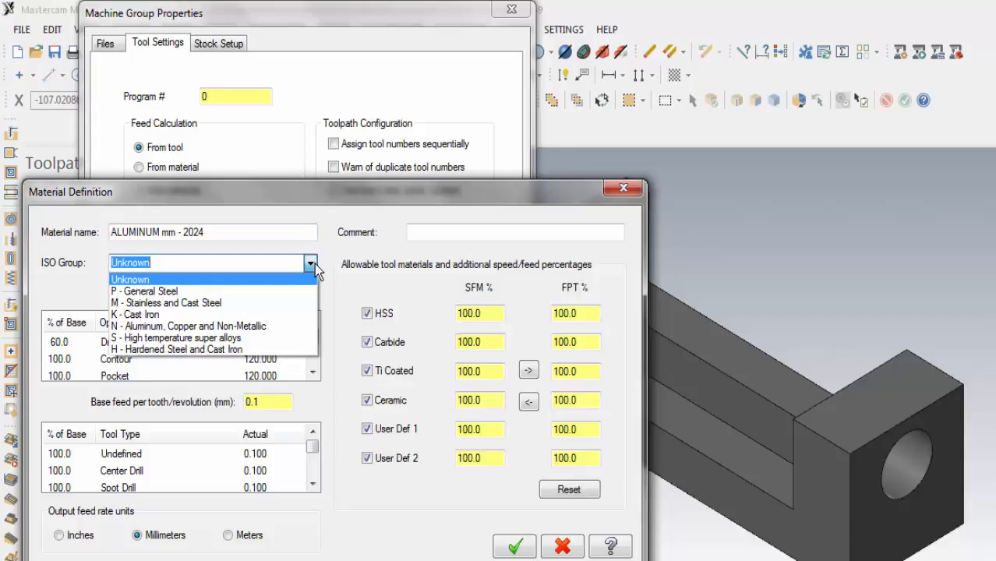
click(576, 546)
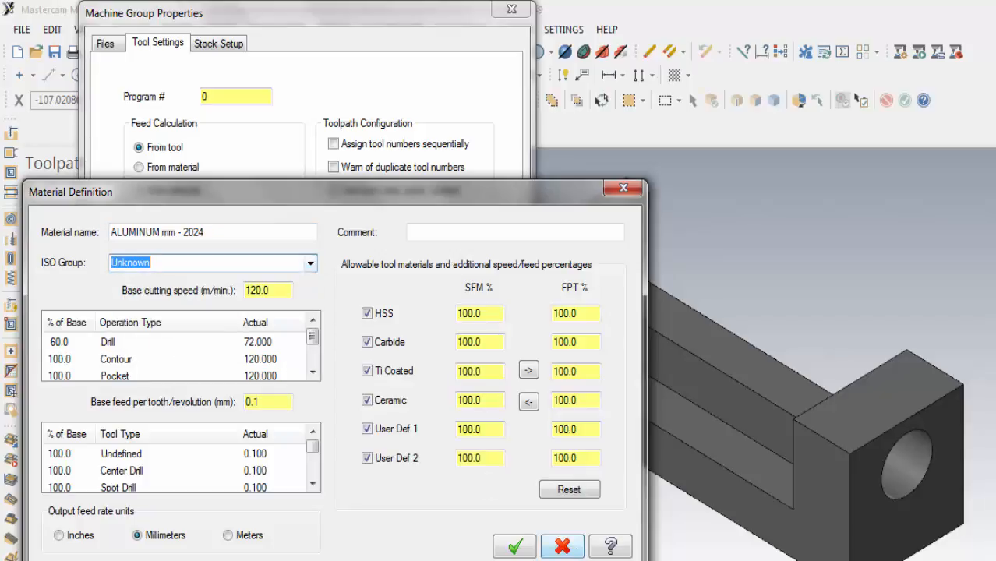
click(563, 546)
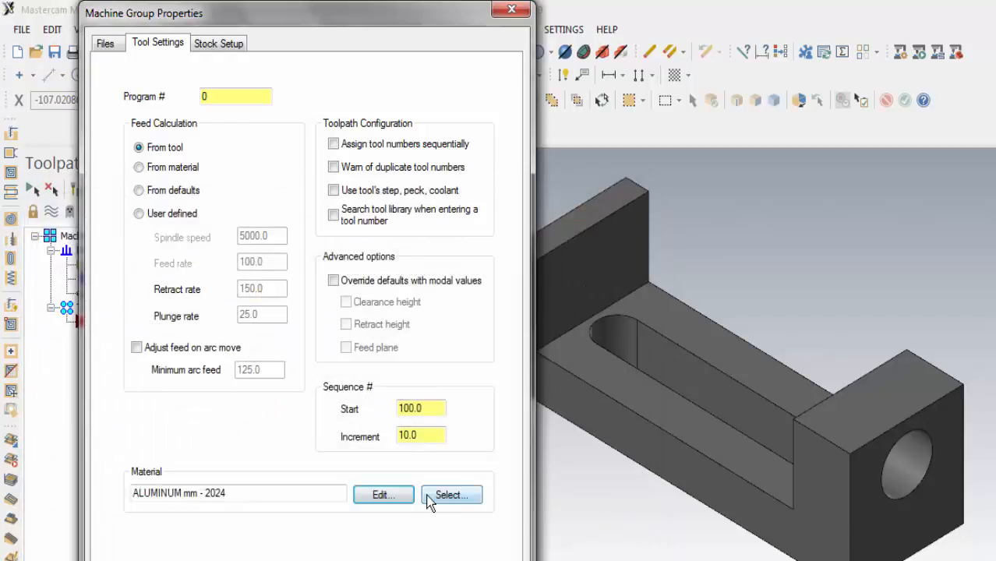
Step: Preview the available stock planes from Front to Iso in the stock setup, keeping Top as the stock plane
click(241, 43)
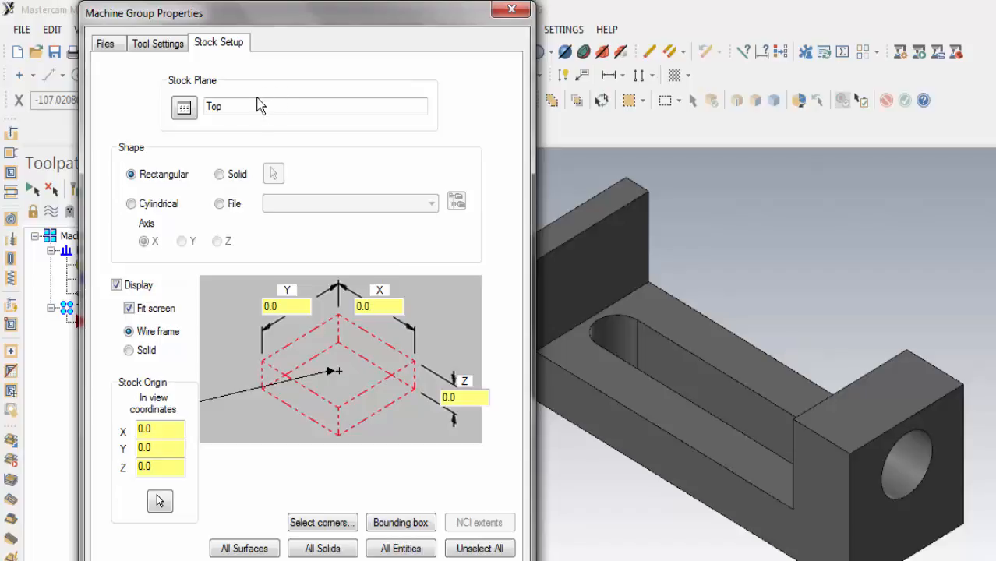
click(184, 107)
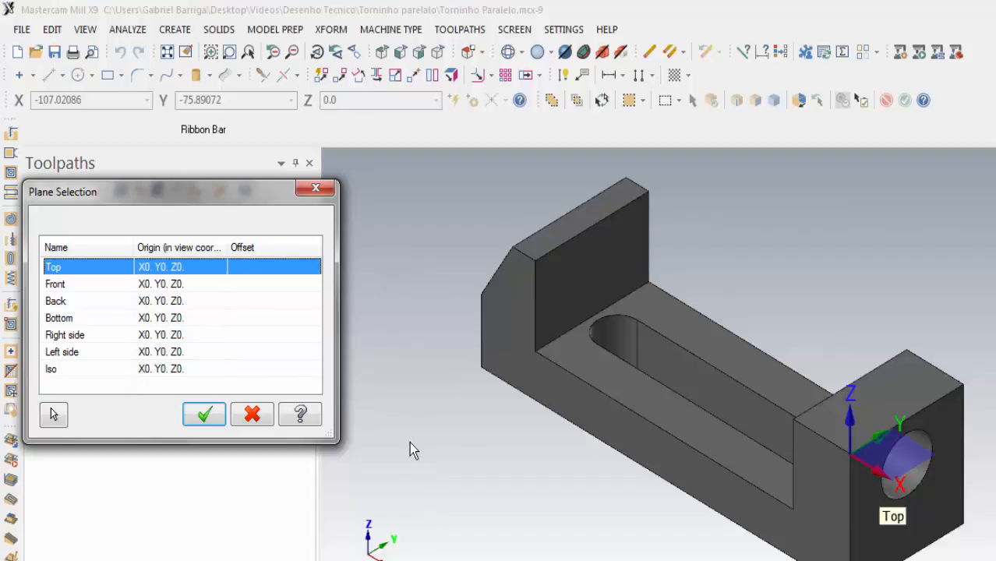
click(156, 283)
click(160, 301)
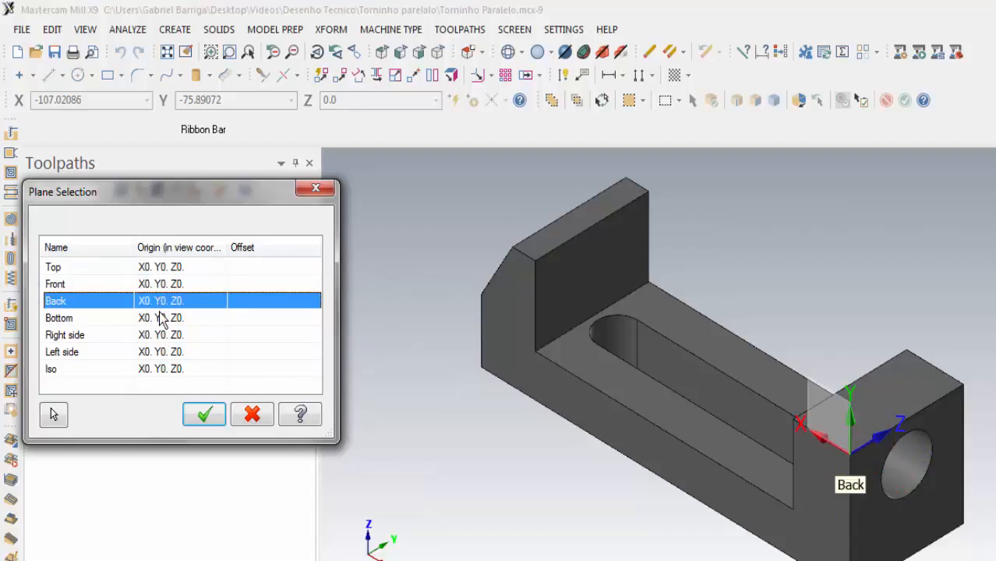
click(160, 318)
click(163, 335)
click(167, 351)
click(168, 369)
click(166, 267)
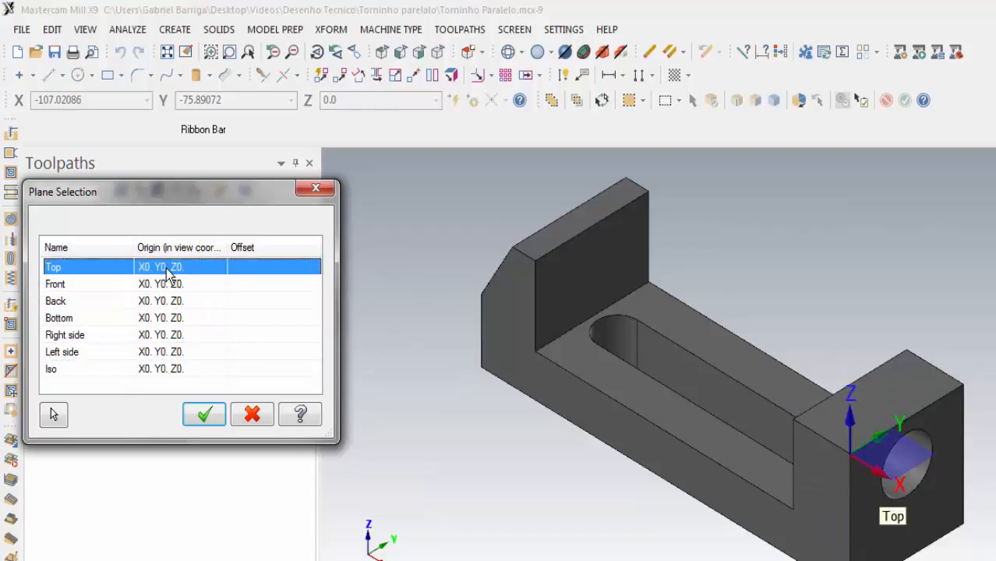
click(206, 416)
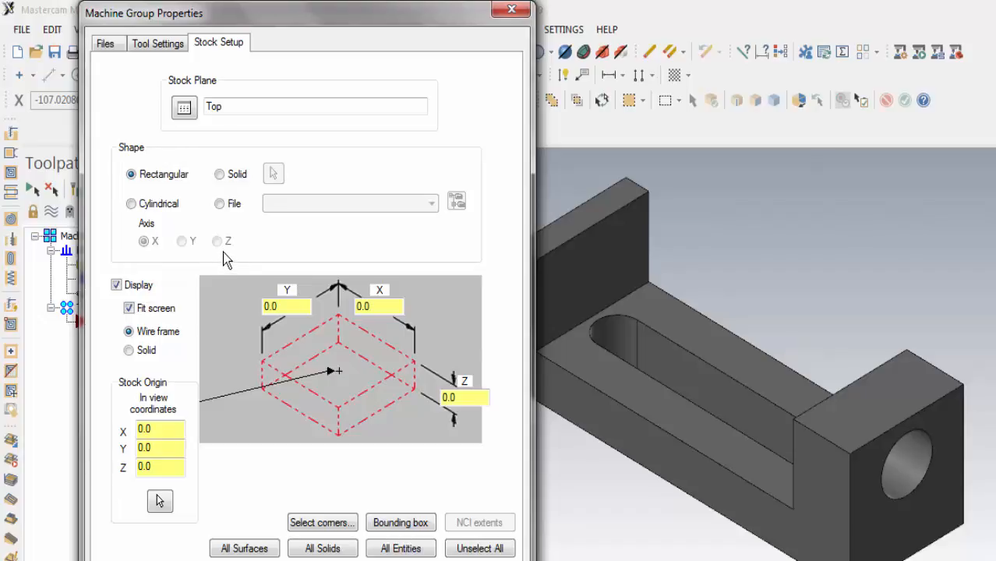
Step: Try the cylindrical stock shape along the Y, Z and X axes, then return the shape to Rectangular
click(167, 205)
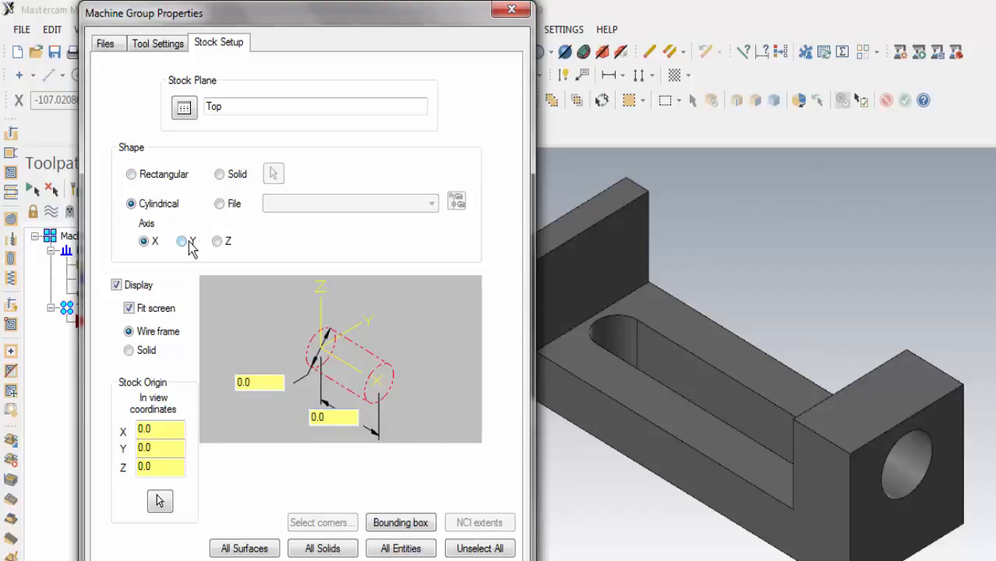
click(187, 243)
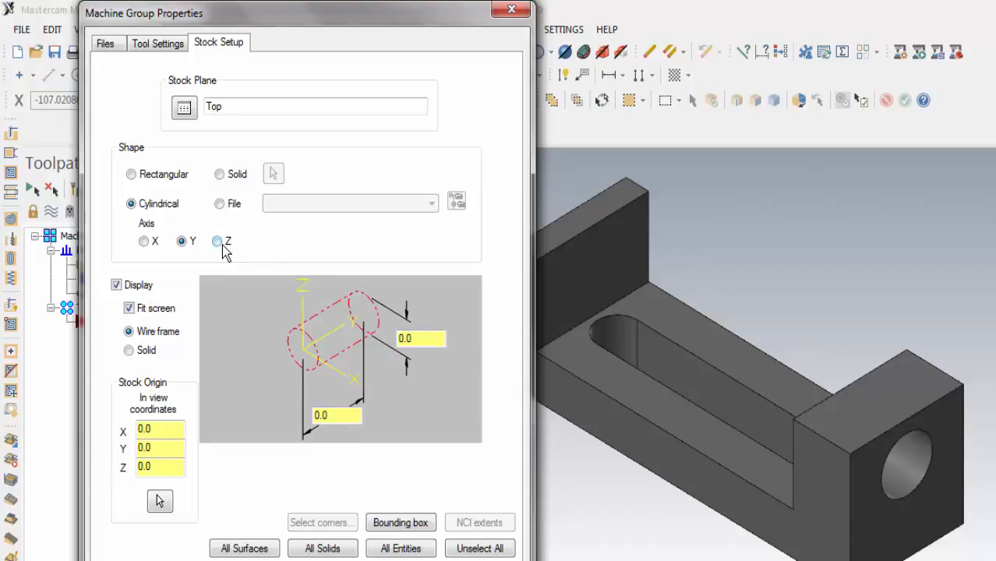
click(221, 242)
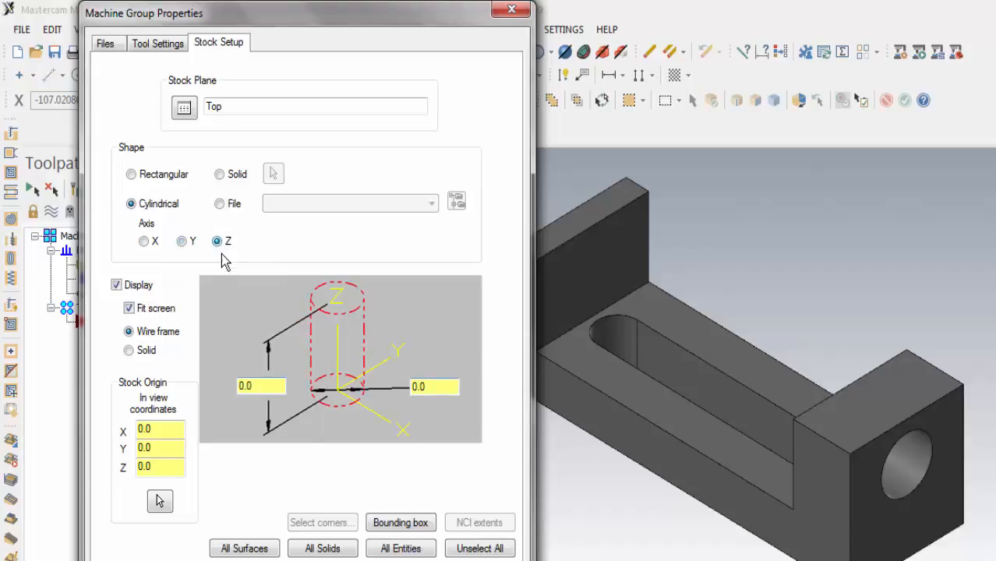
click(148, 246)
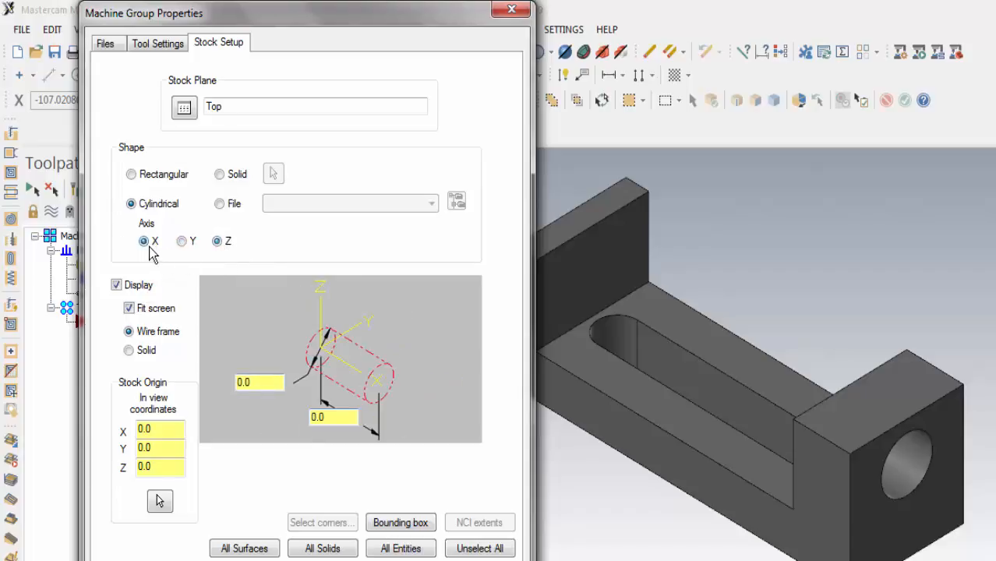
click(137, 175)
Step: Define the stock shape from the vise body solid and confirm the machine group properties
click(231, 179)
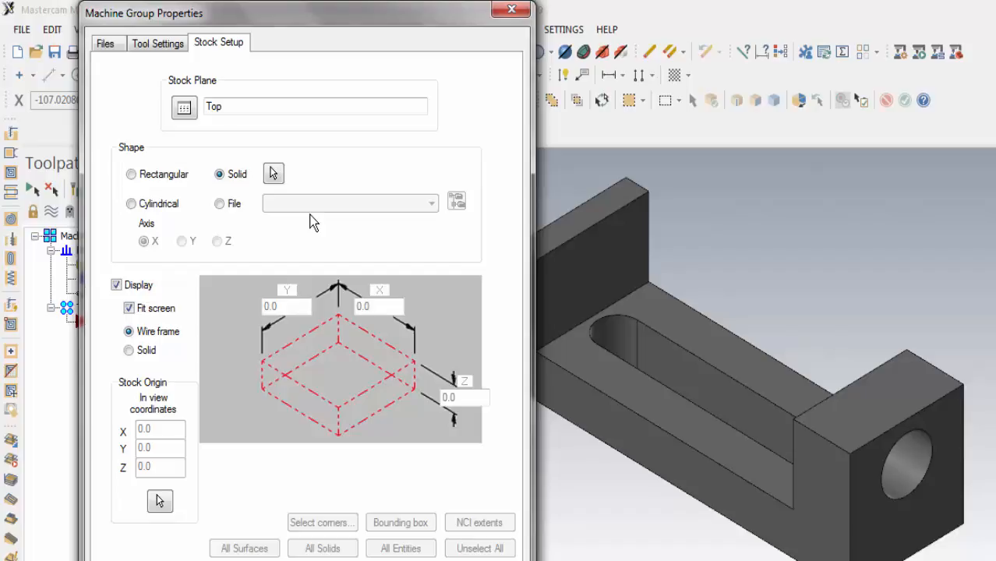
click(272, 173)
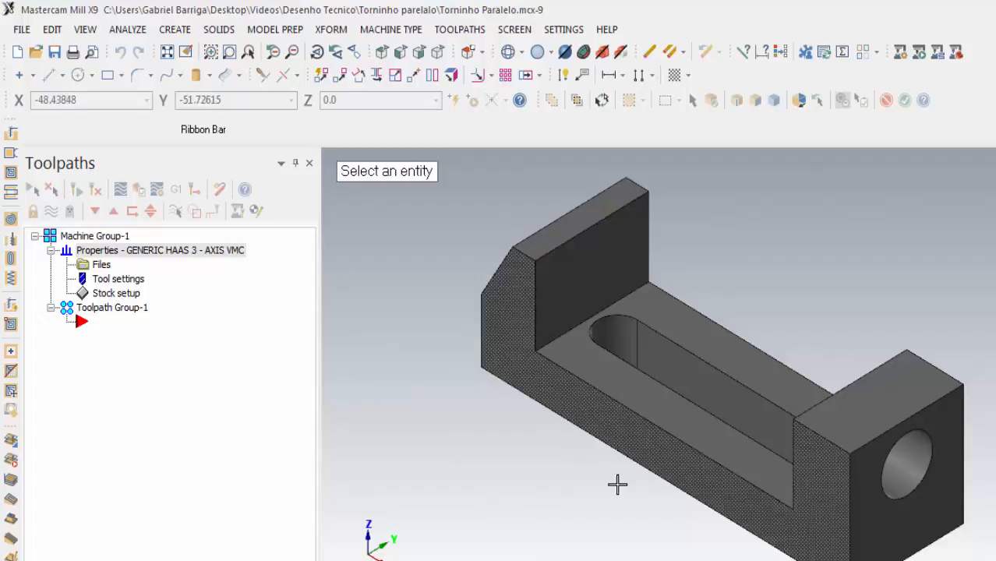
click(658, 272)
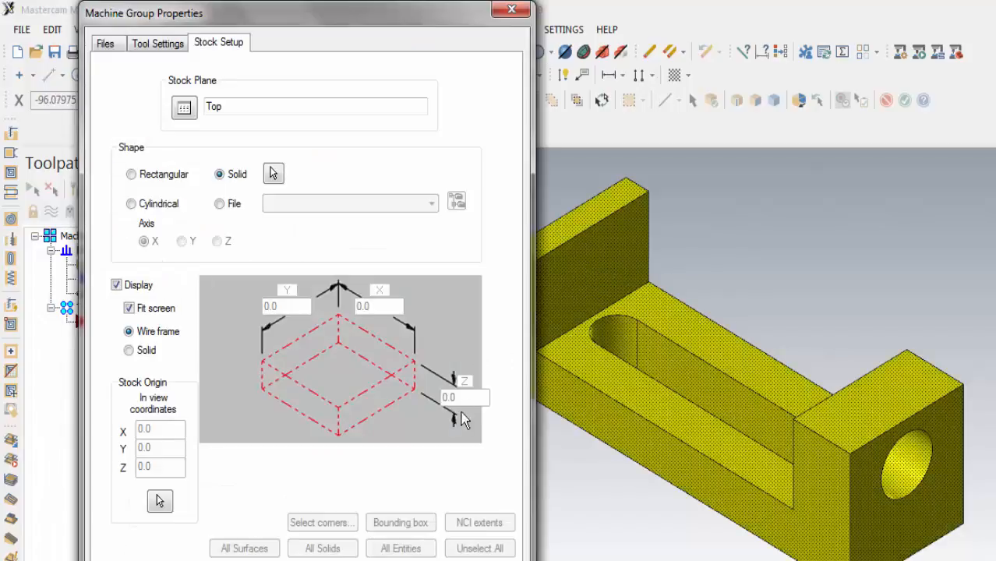
click(436, 560)
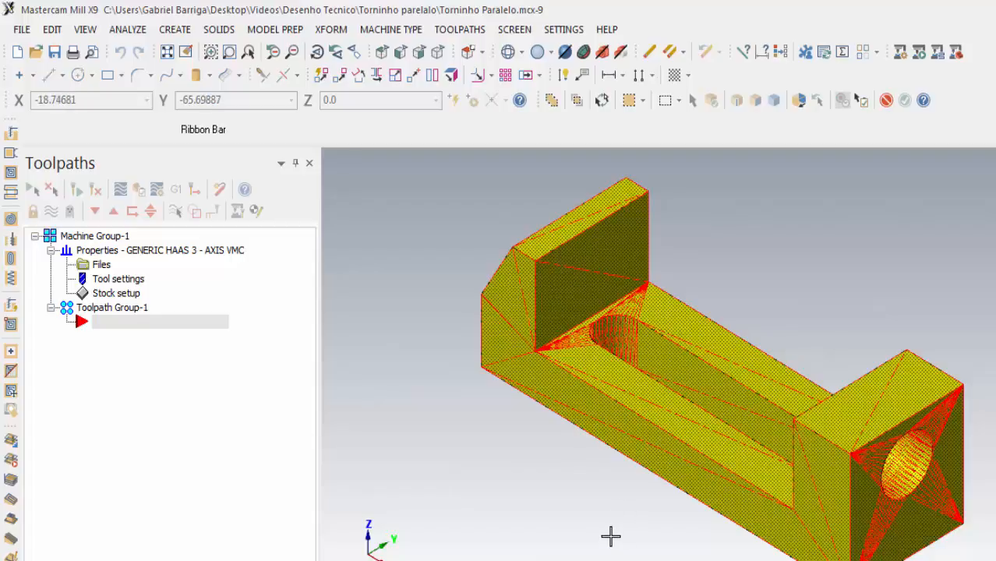
Step: Reopen the stock setup, check the File shape option and set the stock shape to Rectangular
double_click(124, 295)
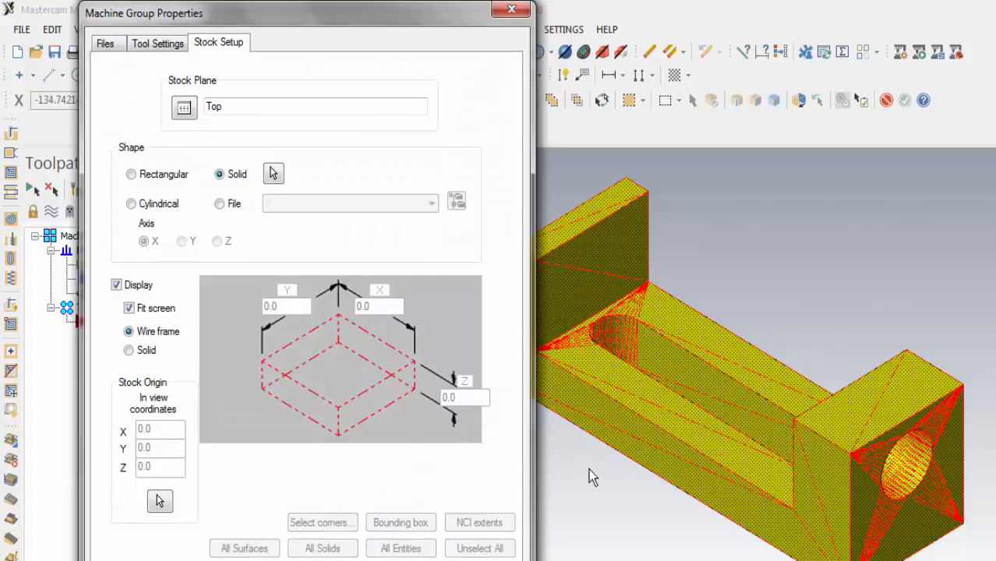
click(226, 203)
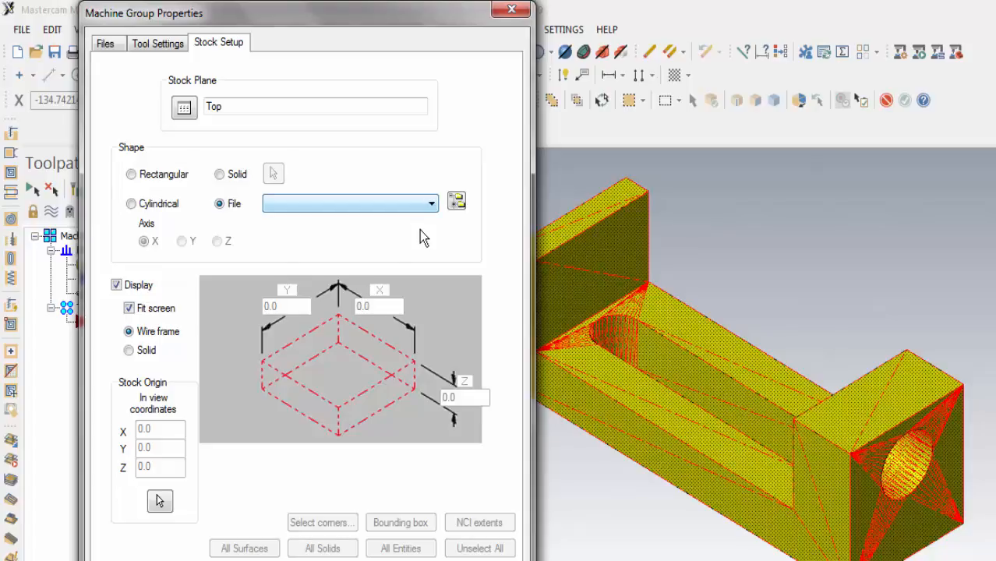
click(159, 178)
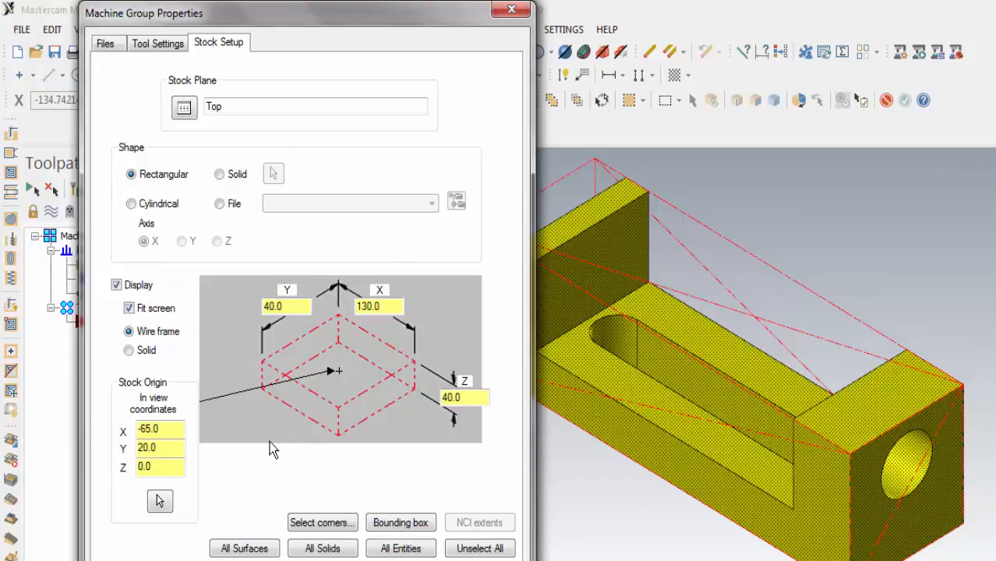
Step: Turn the stock display off and back on in the stock setup, with the stock shown as Solid
click(141, 288)
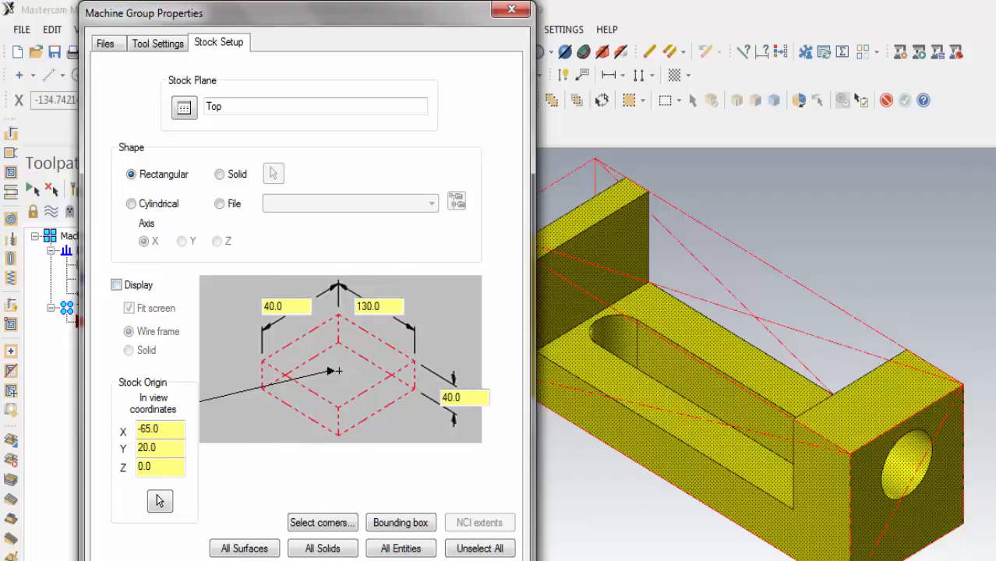
click(158, 501)
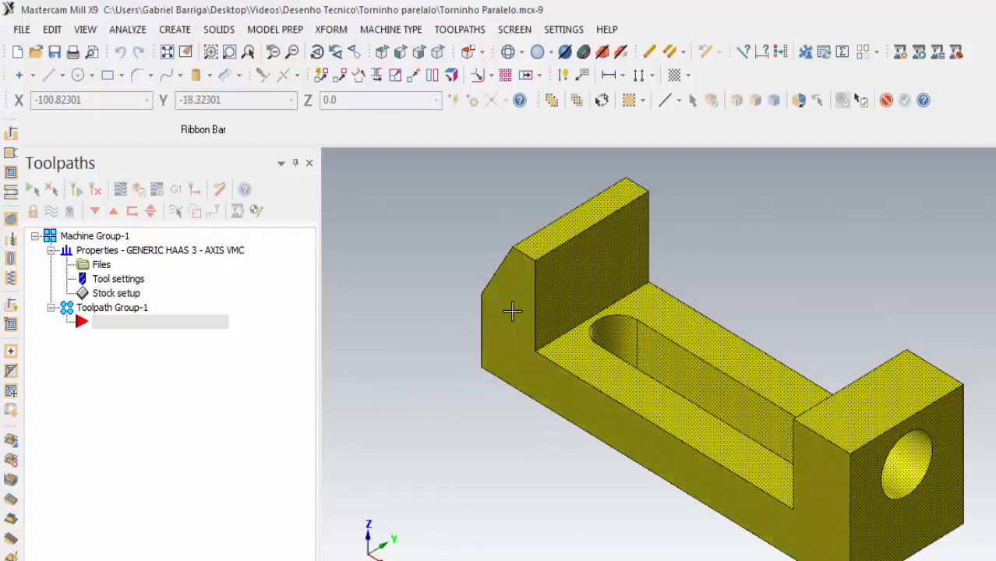
click(115, 293)
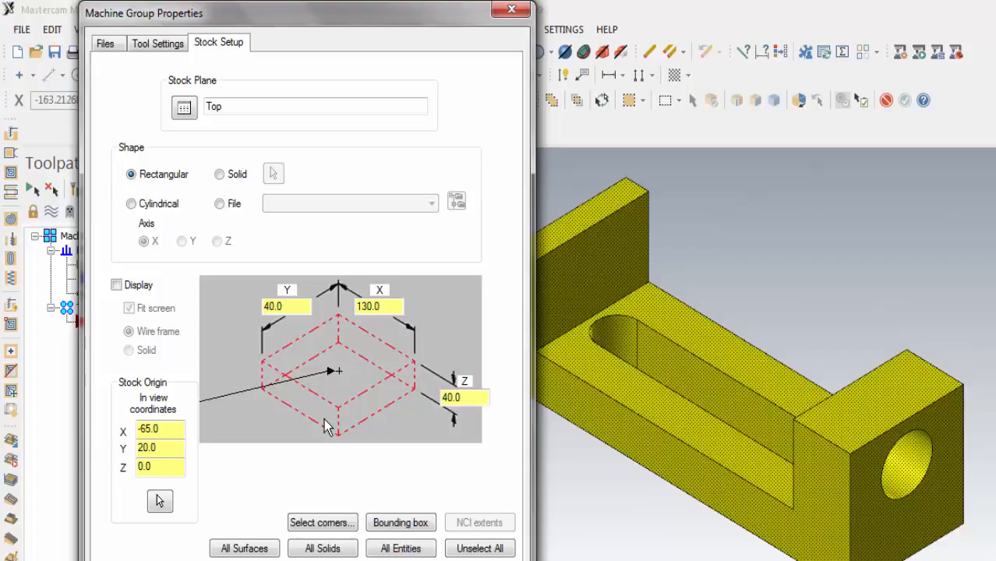
click(148, 287)
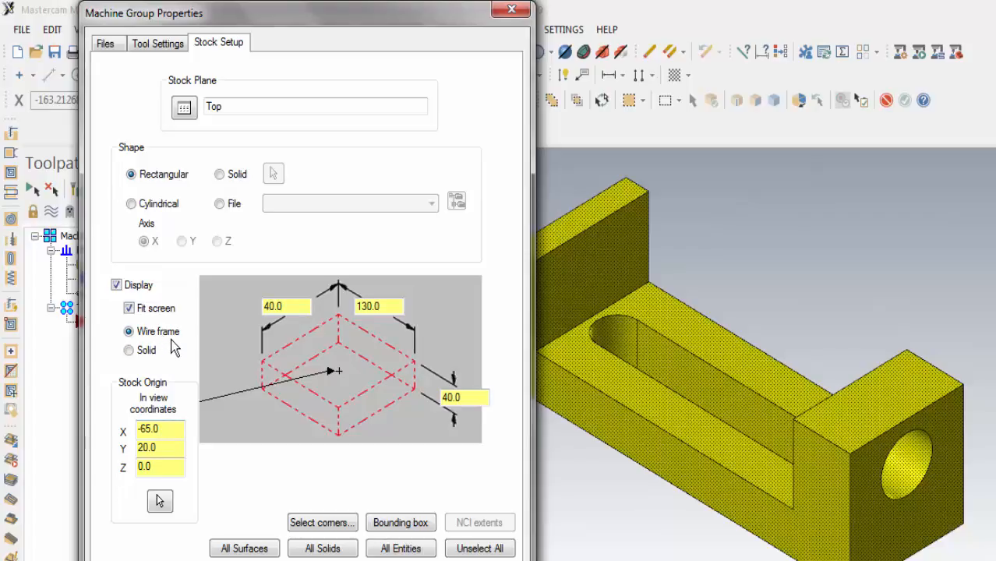
click(148, 352)
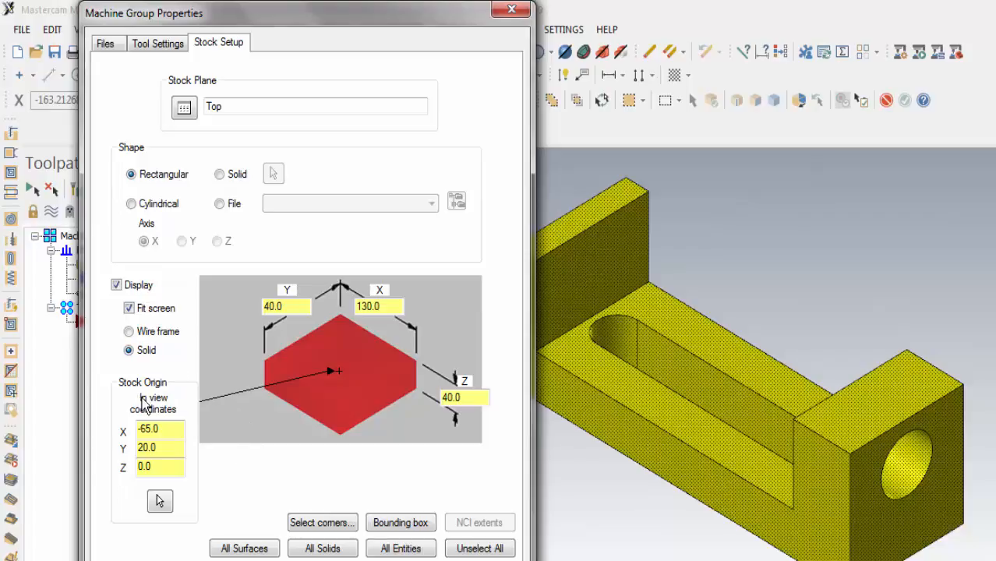
Step: Try several stock origin anchor points on the stock block, ending with the centre of its bottom face
click(263, 384)
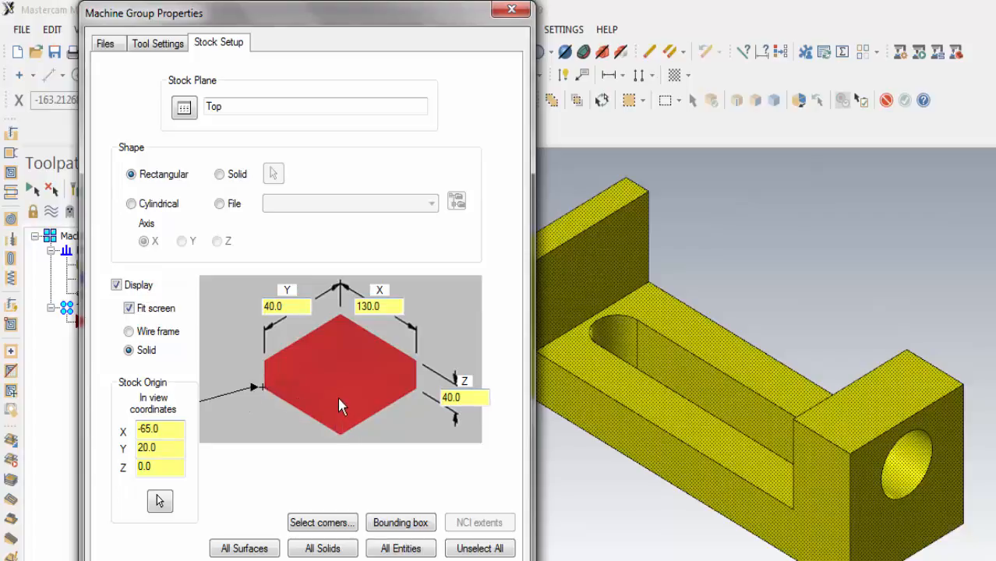
click(344, 426)
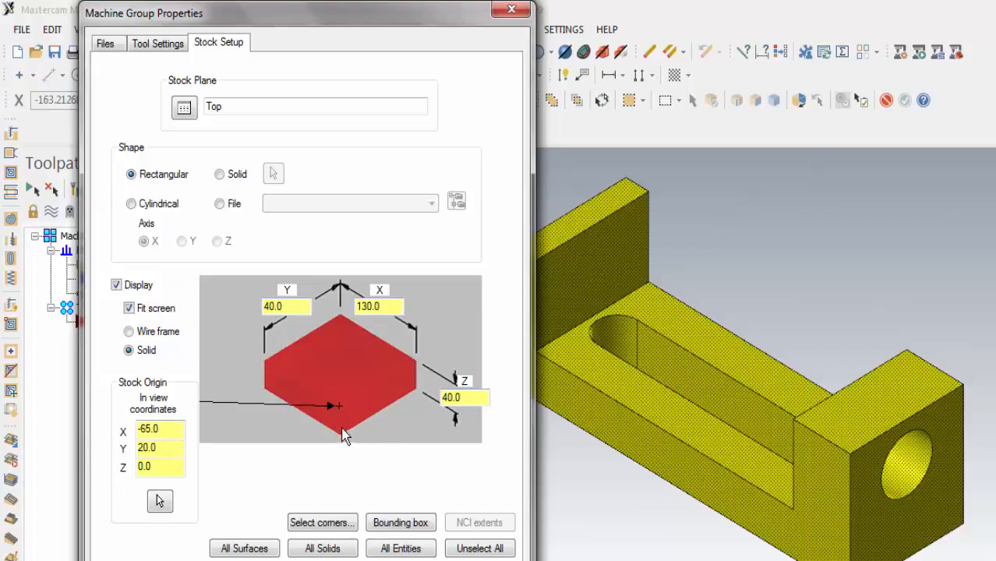
click(411, 378)
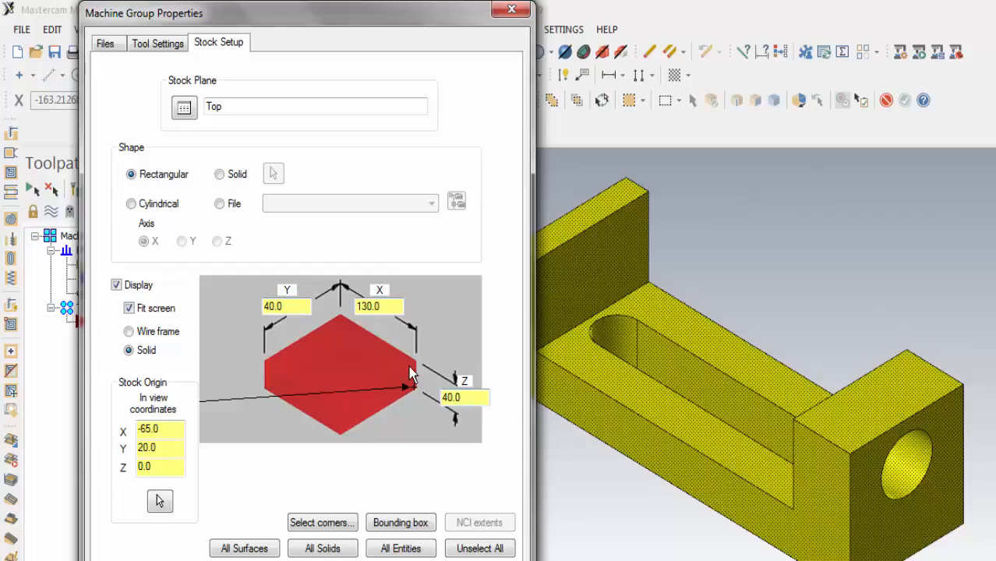
click(339, 406)
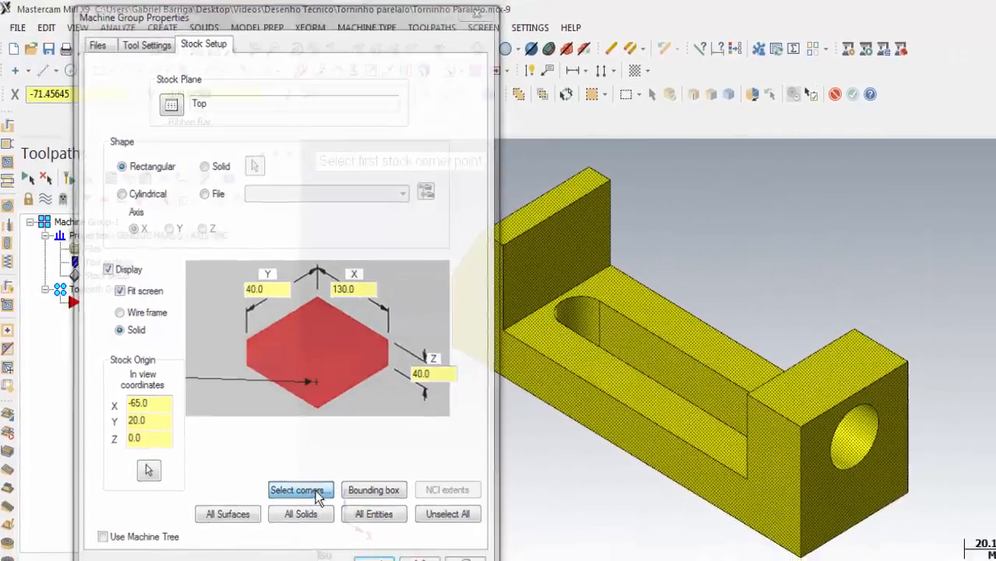
Step: Define the stock by picking two diagonally opposite corners of the vise body in the Top view
click(338, 524)
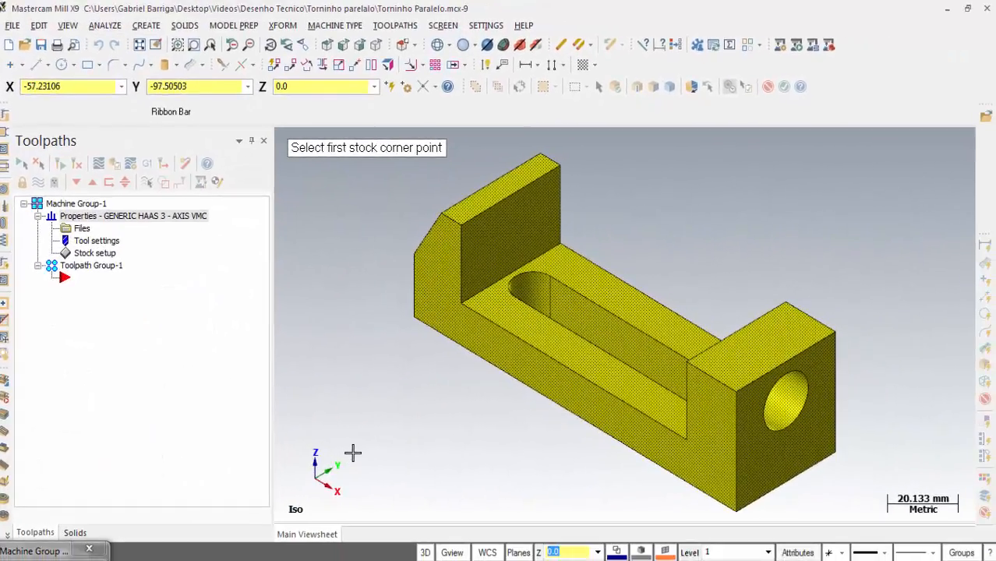
key(alt+1)
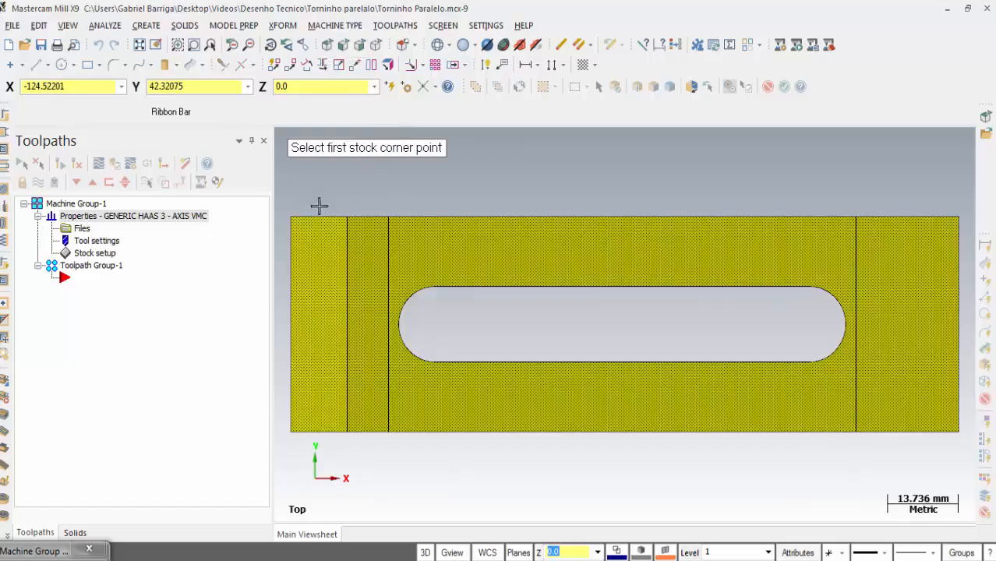
click(290, 218)
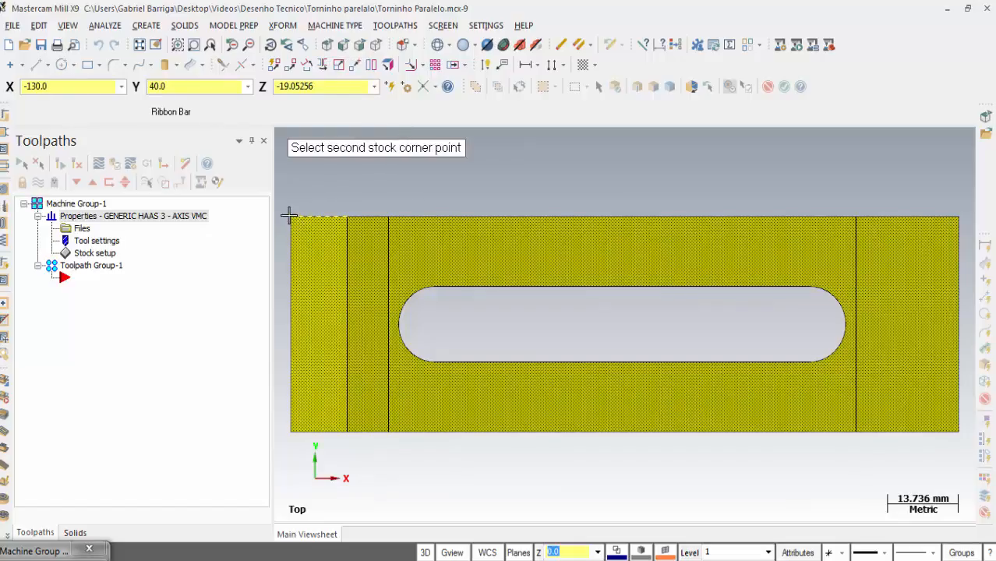
click(959, 432)
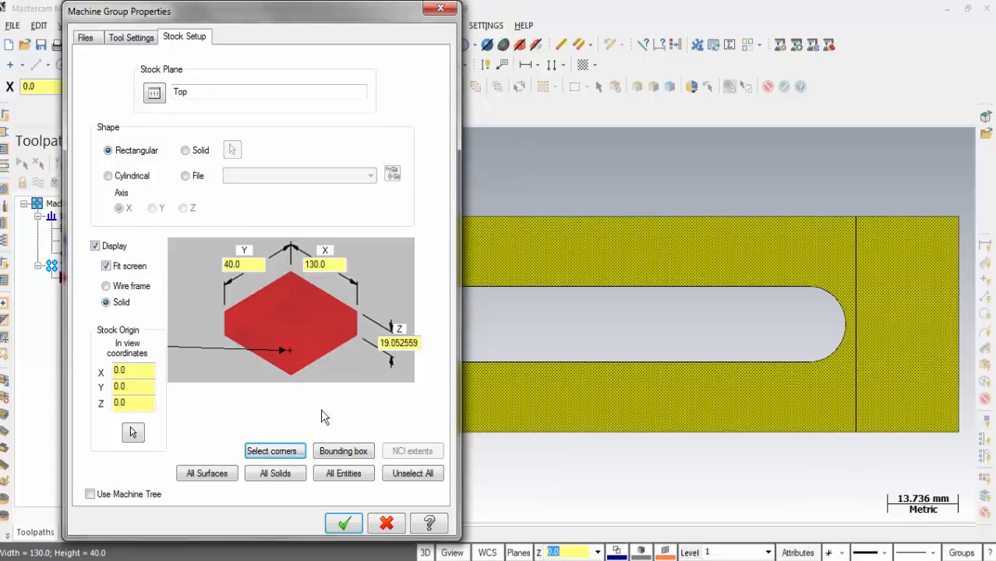
Step: Size the stock with a rectangular bounding box around the vise body, checking it in the isometric view
click(343, 451)
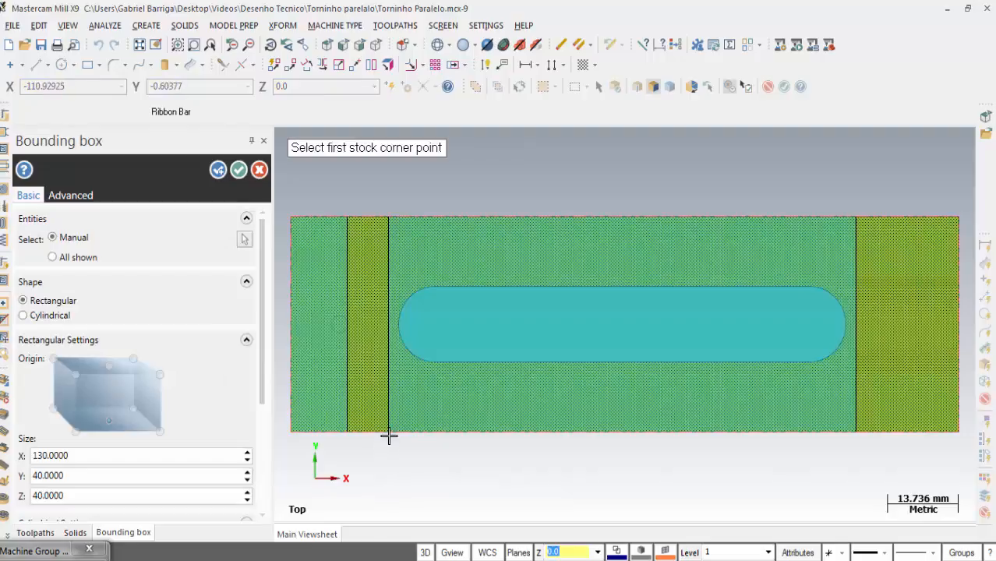
key(alt+7)
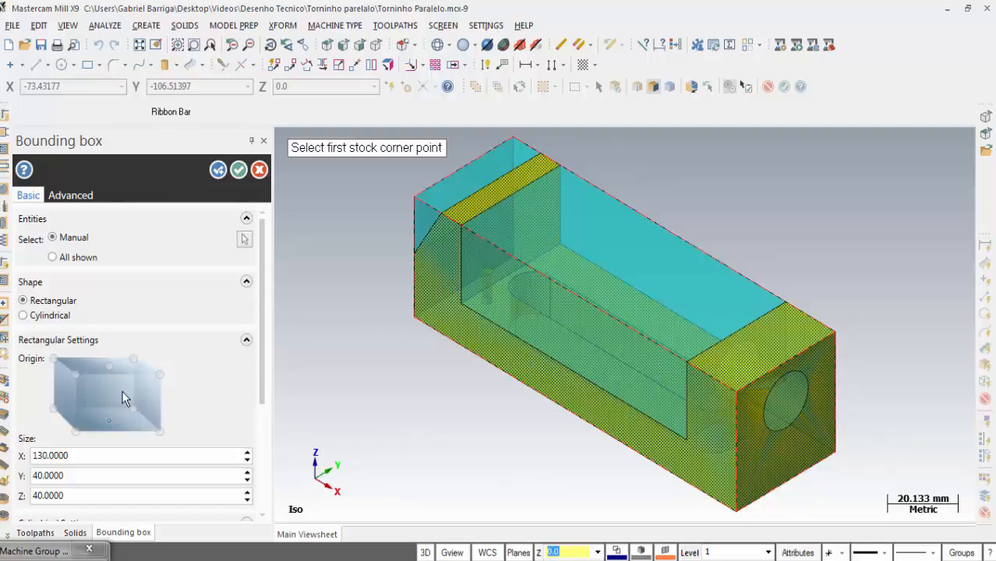
key(Return)
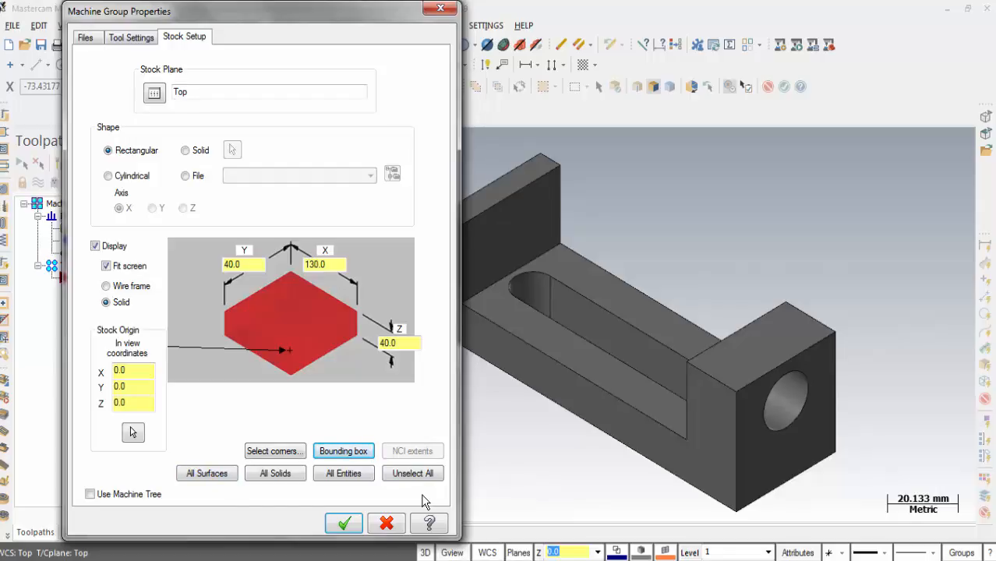
Step: Try sizing the stock from all surfaces, all solids and all entities, then clear the stock selection
click(202, 473)
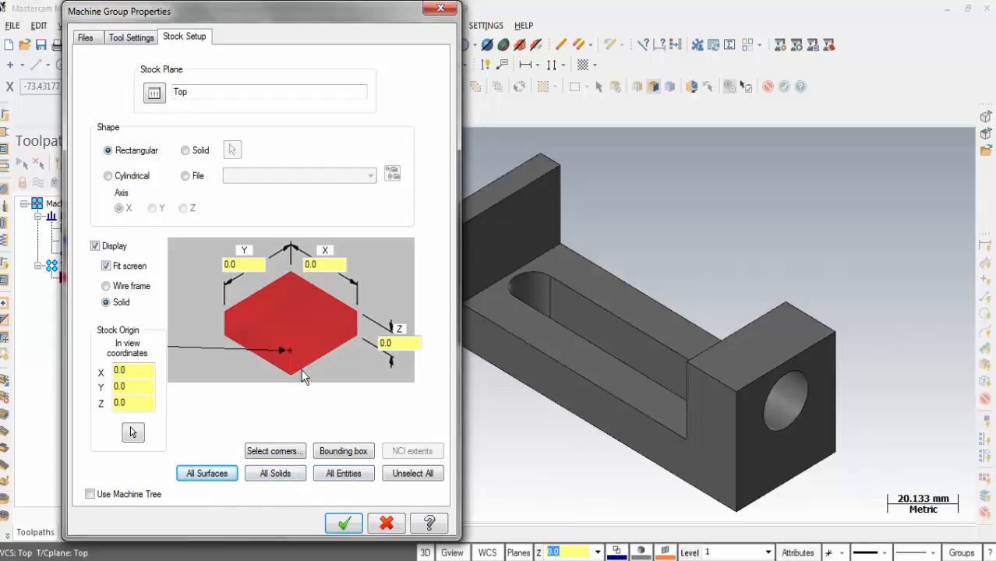
click(282, 473)
click(343, 475)
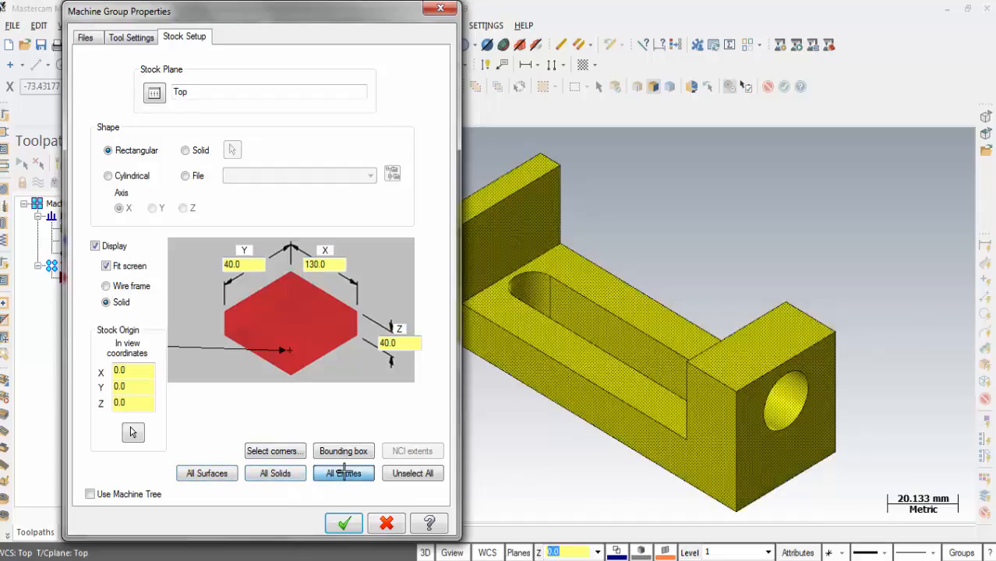
click(410, 477)
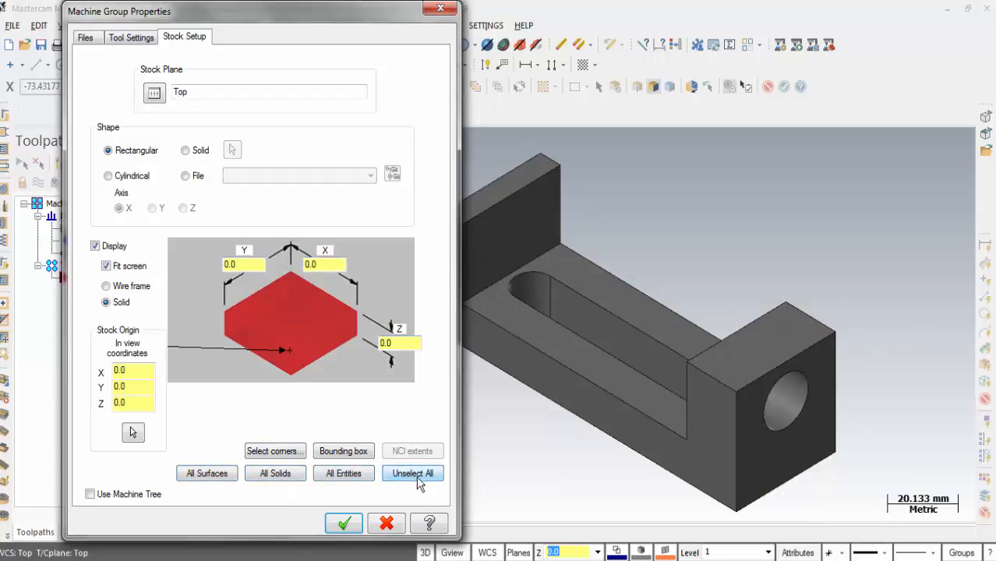
Step: Size the rectangular stock from all solids and apply it around the vise body
click(288, 475)
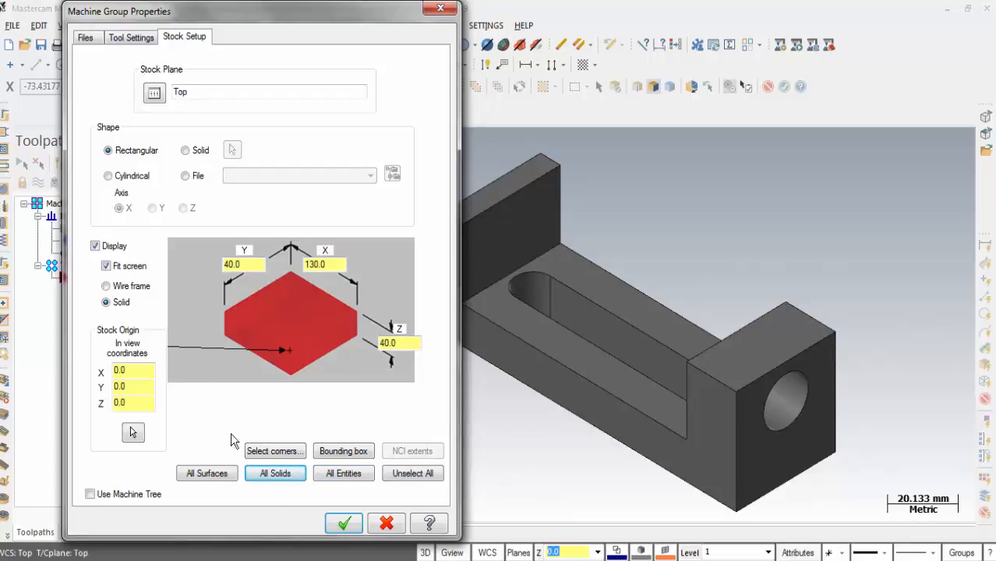
click(355, 529)
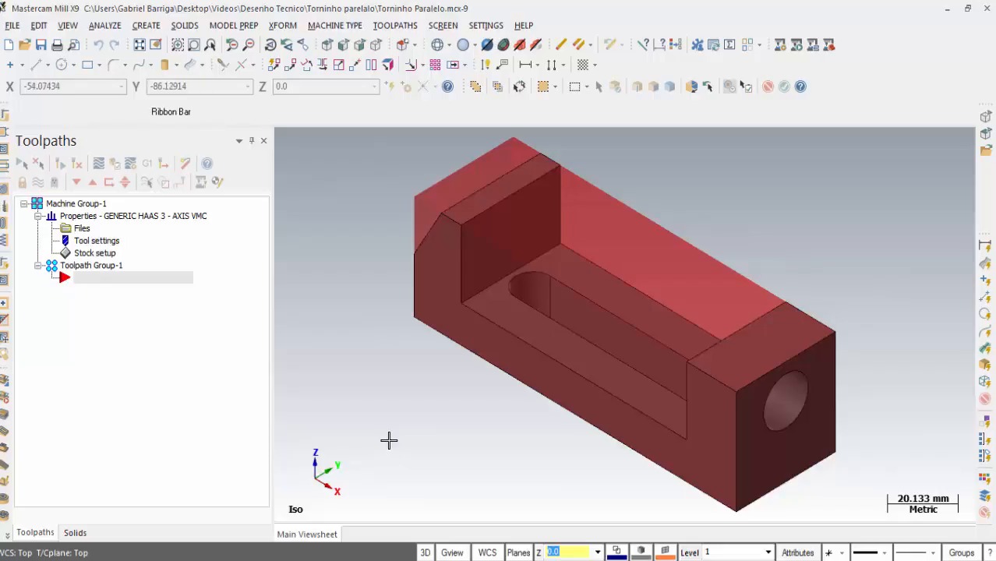
mouse_move(545, 327)
middle_down()
mouse_move(643, 263)
mouse_move(727, 277)
mouse_move(618, 280)
mouse_move(589, 298)
mouse_move(536, 276)
mouse_move(464, 283)
mouse_move(573, 296)
middle_up()
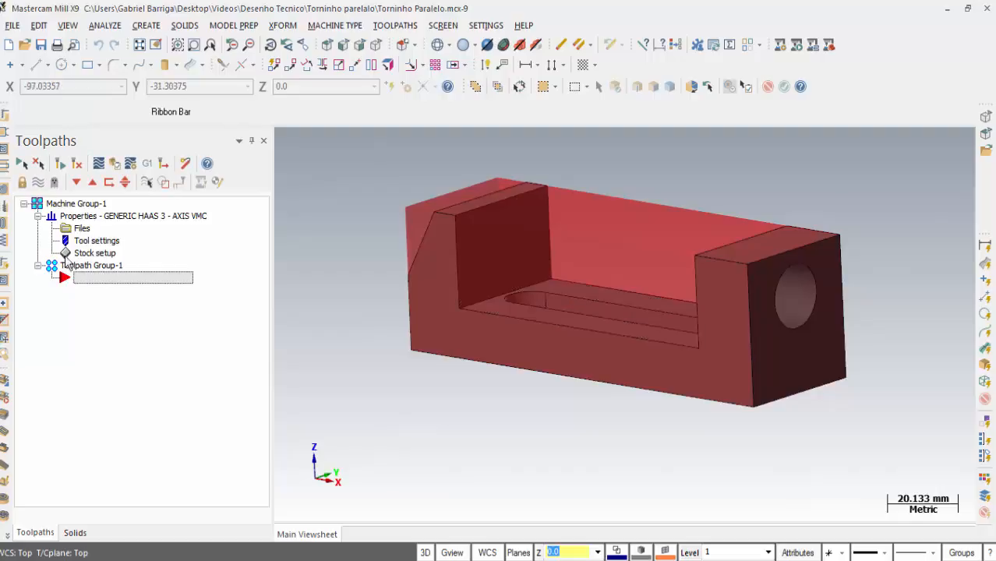
Step: Add 5 mm to each stock dimension, giving 135 mm in X, 45 mm in Y and 45 mm in Z
click(97, 253)
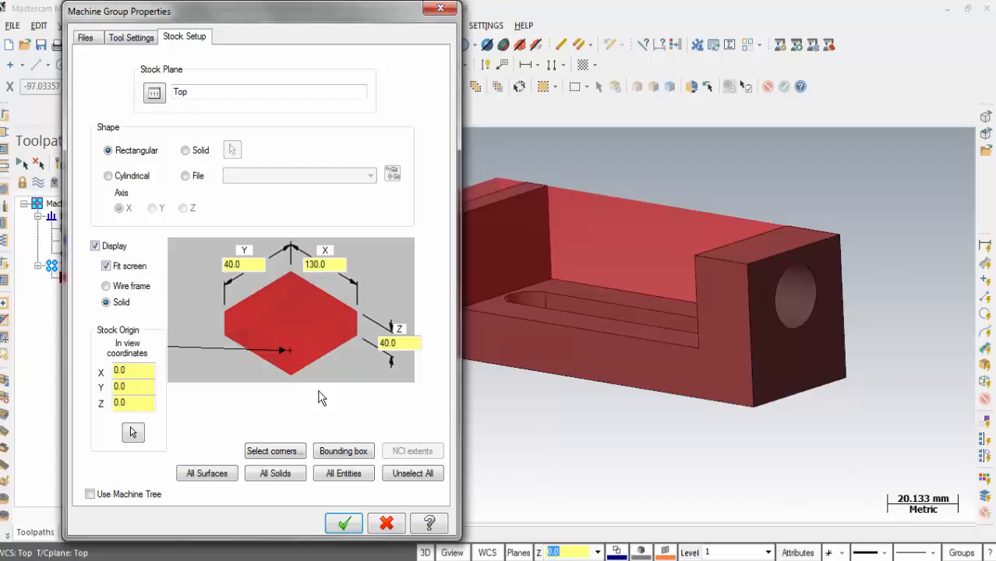
click(265, 263)
text(+5)
click(339, 265)
text(+5)
click(408, 343)
text(+5)
click(144, 369)
click(344, 523)
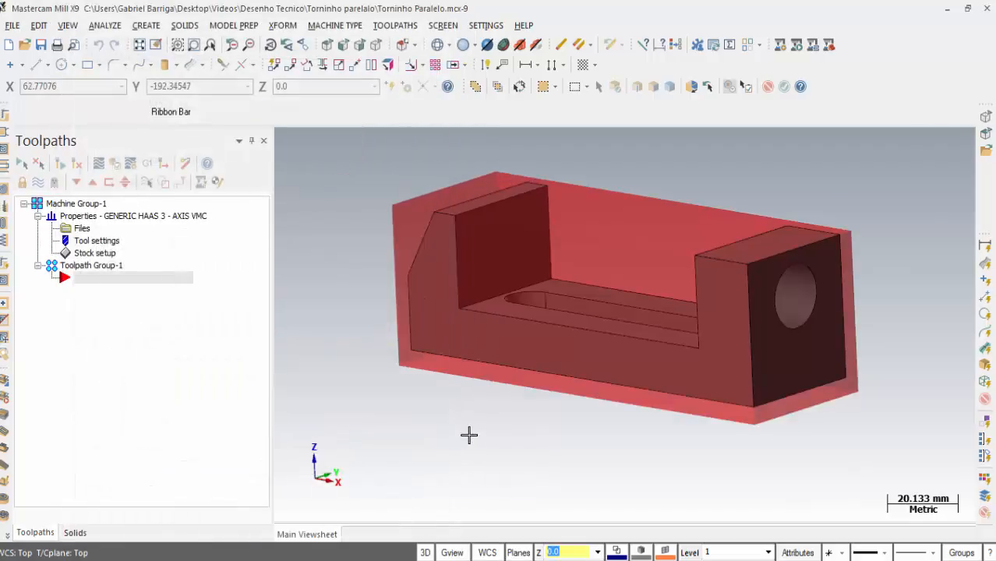
Step: Examine how the stock surrounds the vise body from the Top, end and isometric views, and review the stock origin coordinates
middle_drag(537, 341, 507, 305)
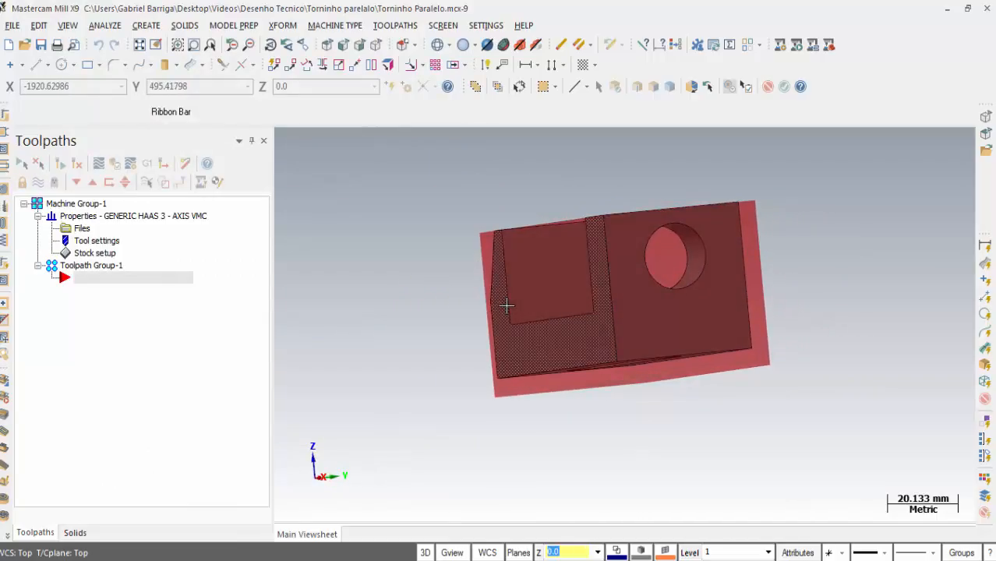
key(alt+1)
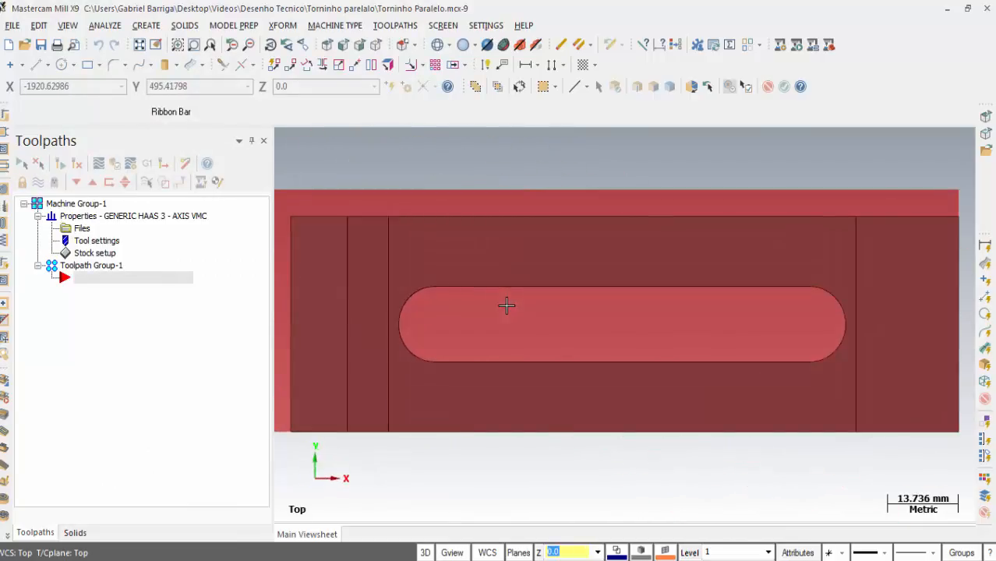
scroll(591, 262, down, 1)
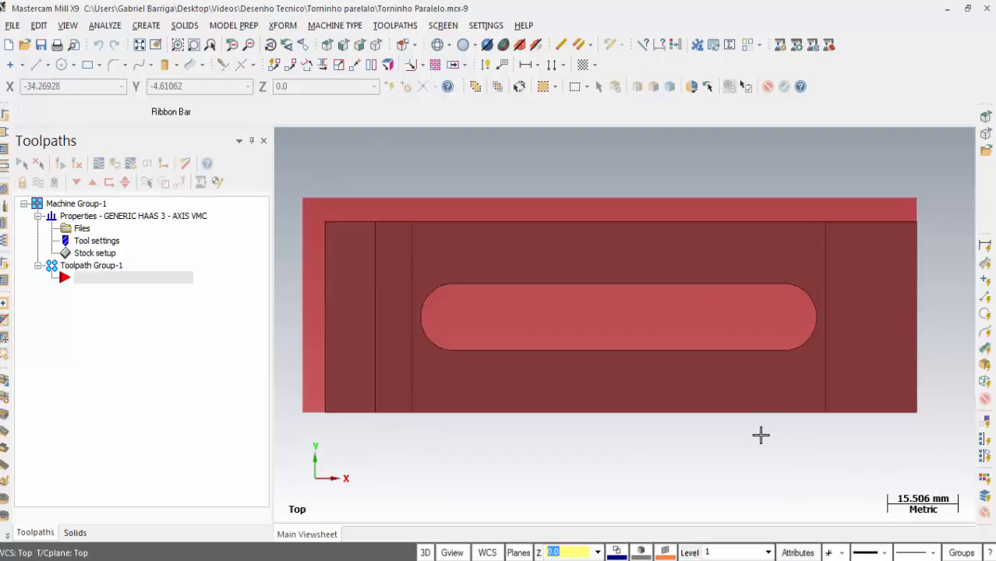
mouse_move(760, 434)
middle_down()
mouse_move(756, 360)
mouse_move(612, 340)
mouse_move(632, 369)
mouse_move(647, 356)
mouse_move(527, 282)
mouse_move(385, 258)
mouse_move(365, 266)
mouse_move(411, 269)
middle_up()
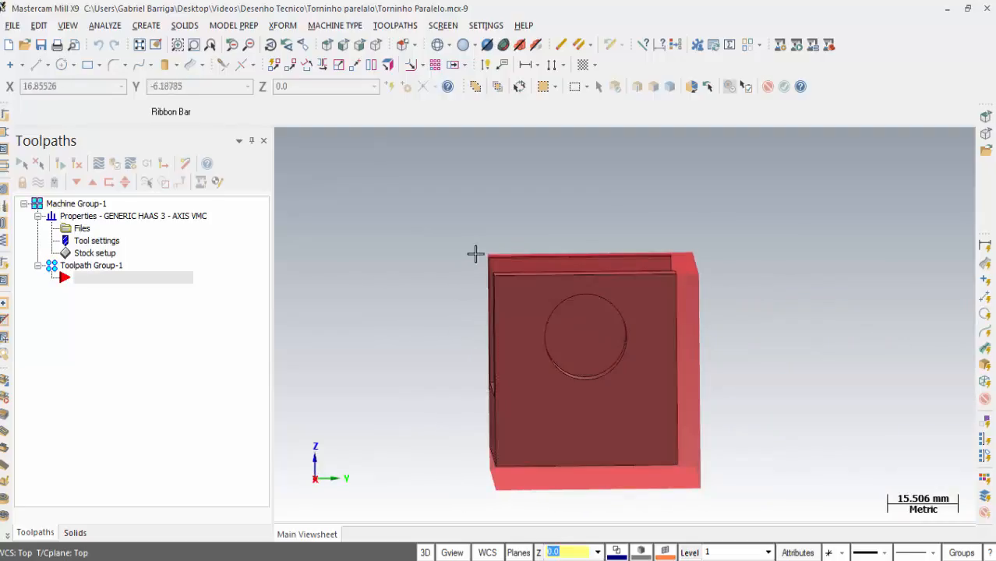
middle_drag(480, 302, 578, 337)
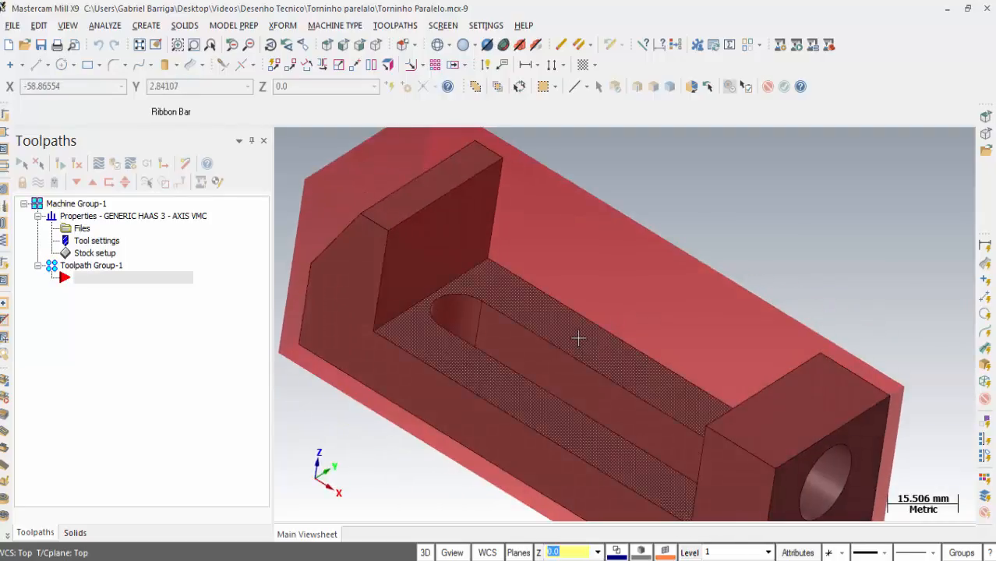
scroll(575, 344, down, 2)
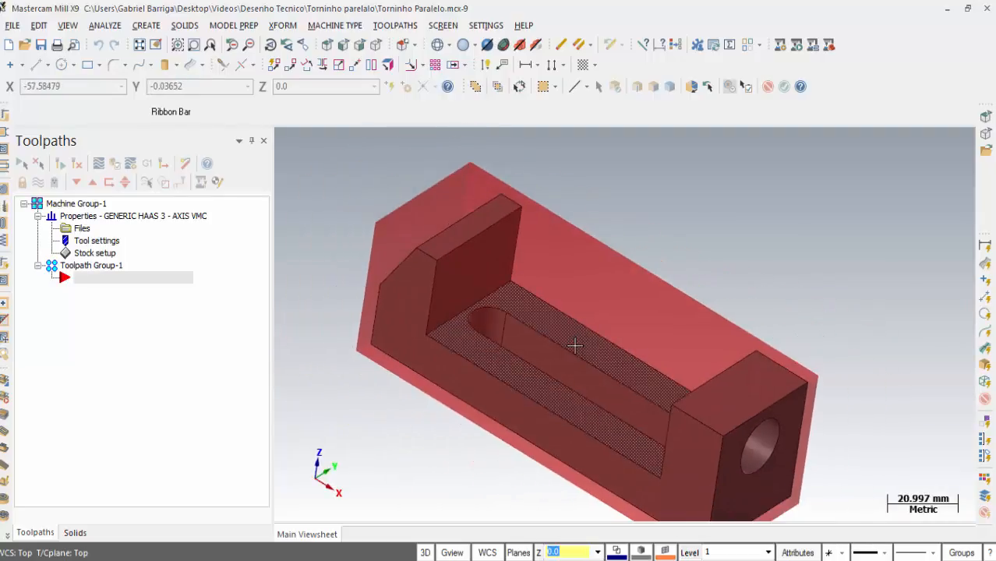
middle_drag(569, 340, 687, 333)
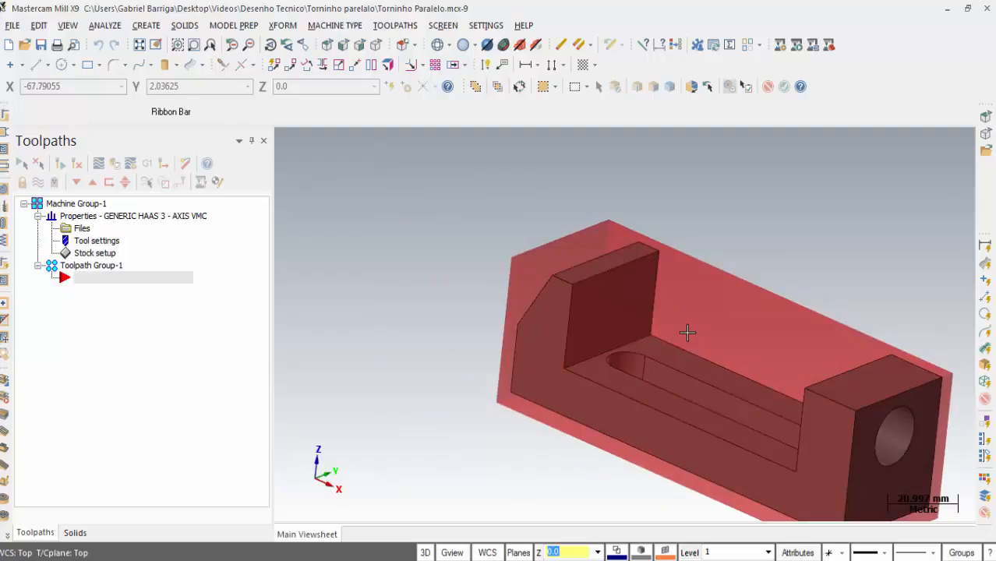
key(alt+7)
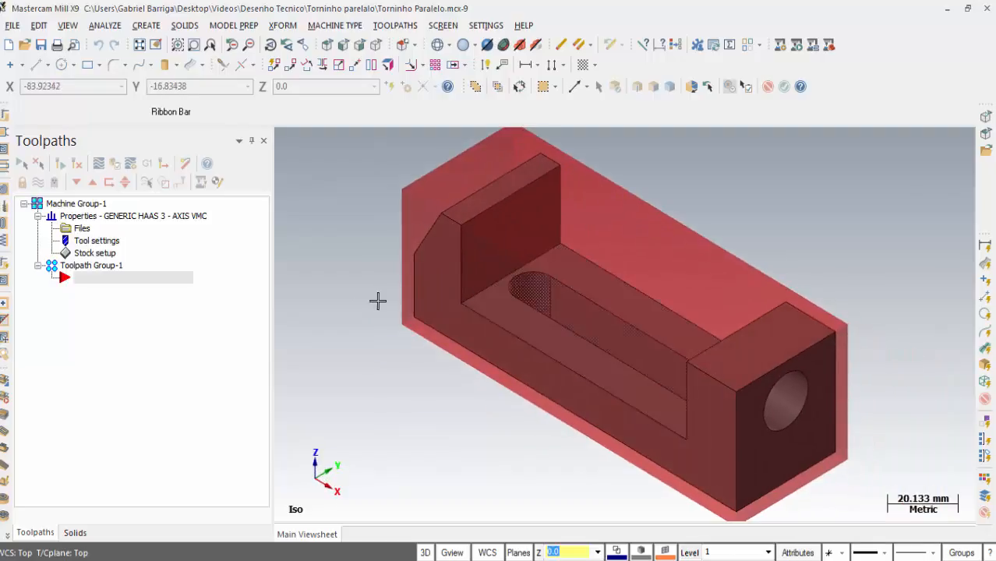
click(110, 253)
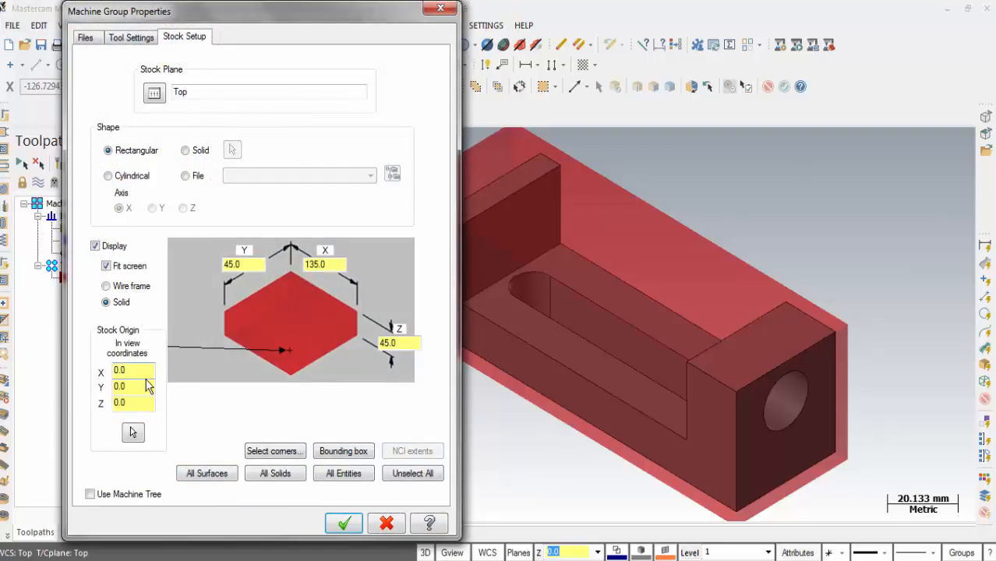
click(435, 9)
Step: Try shifting the stock origin to X -2.5, with the part in the Top view
key(alt+1)
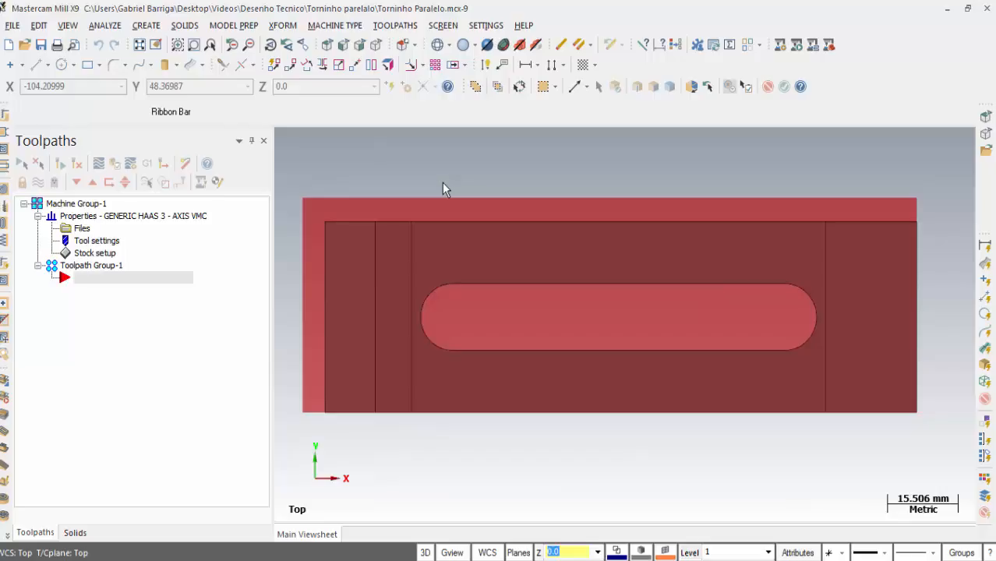
click(117, 216)
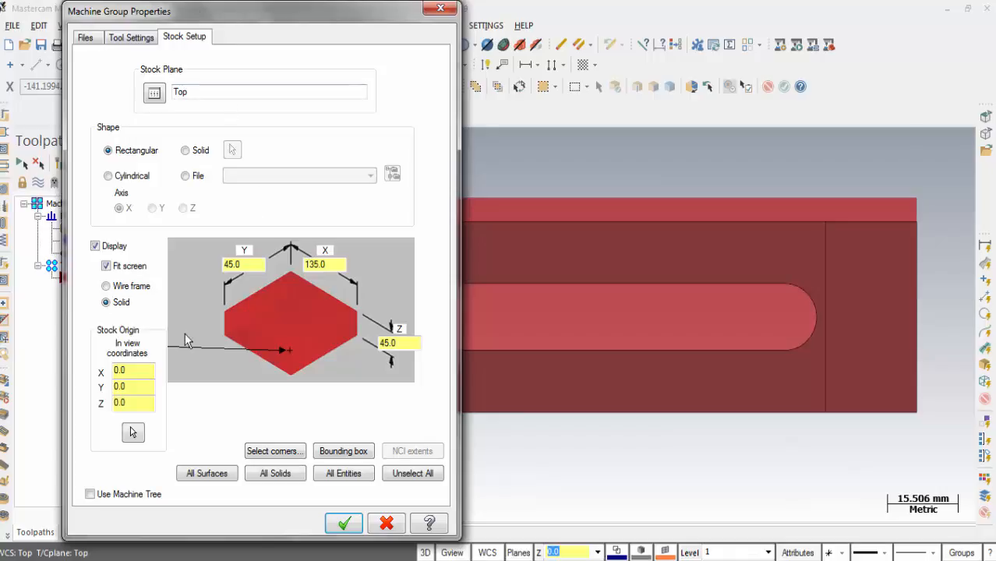
click(147, 370)
text(-)
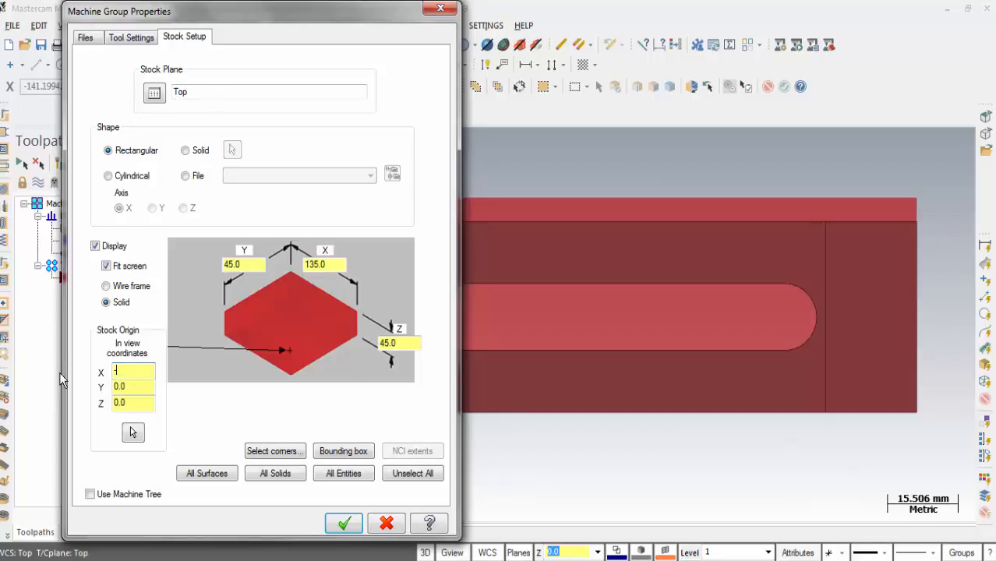
text(2.5)
click(344, 522)
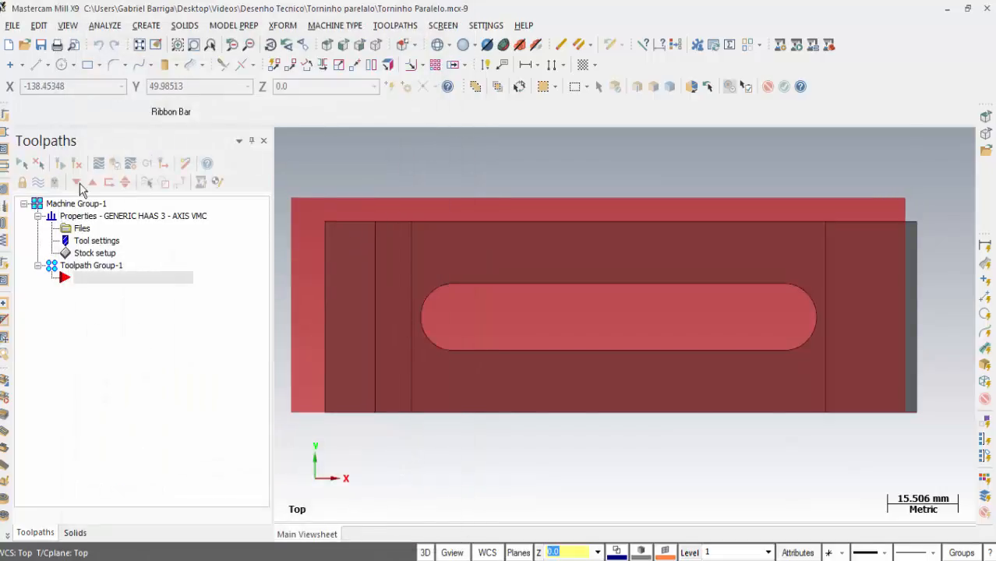
Step: Set the stock origin's X coordinate to 2.5 to centre the stock along the vise body's length
click(110, 257)
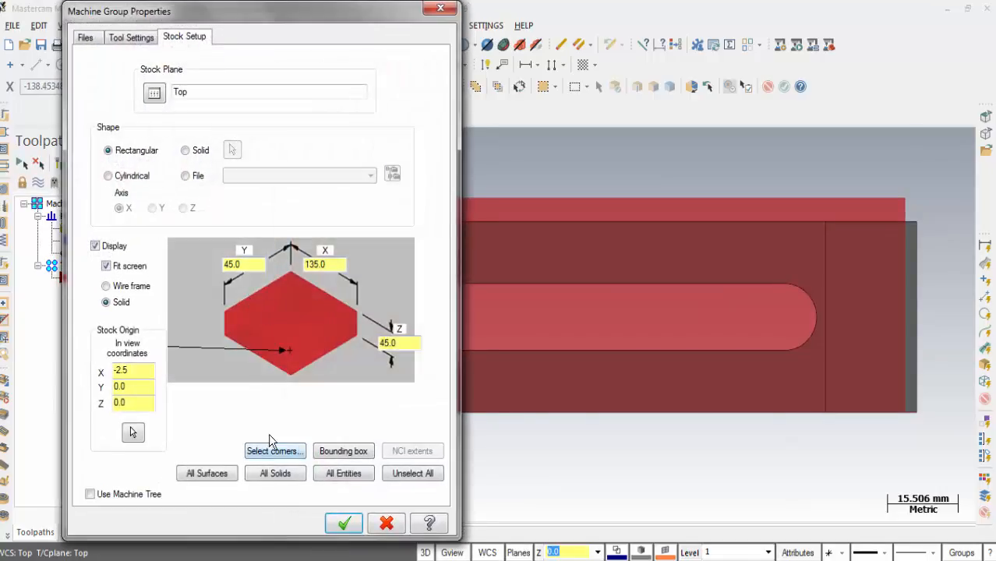
double_click(137, 371)
text(2.5)
click(346, 527)
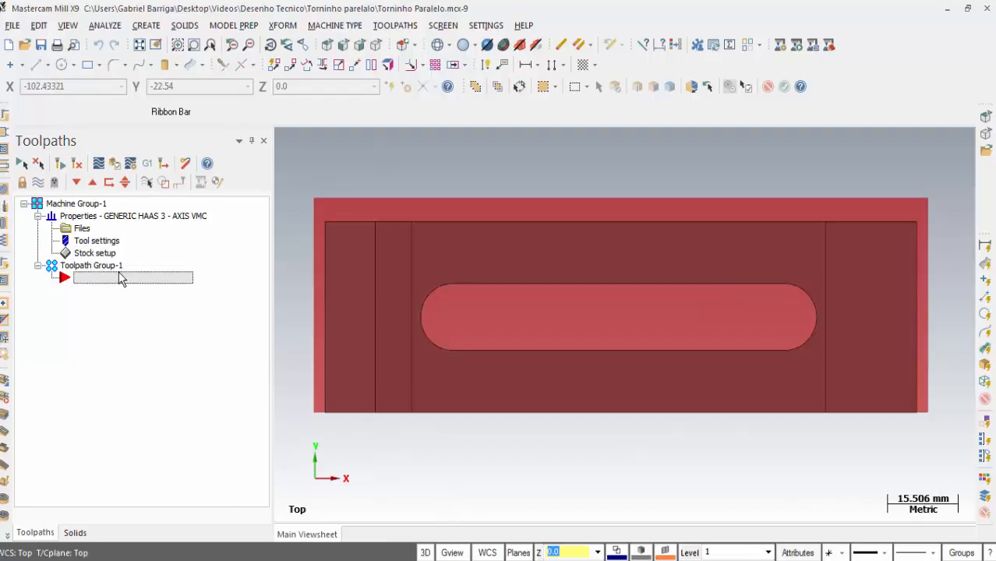
Step: Try setting the stock origin's Y coordinate to 2.5
click(95, 253)
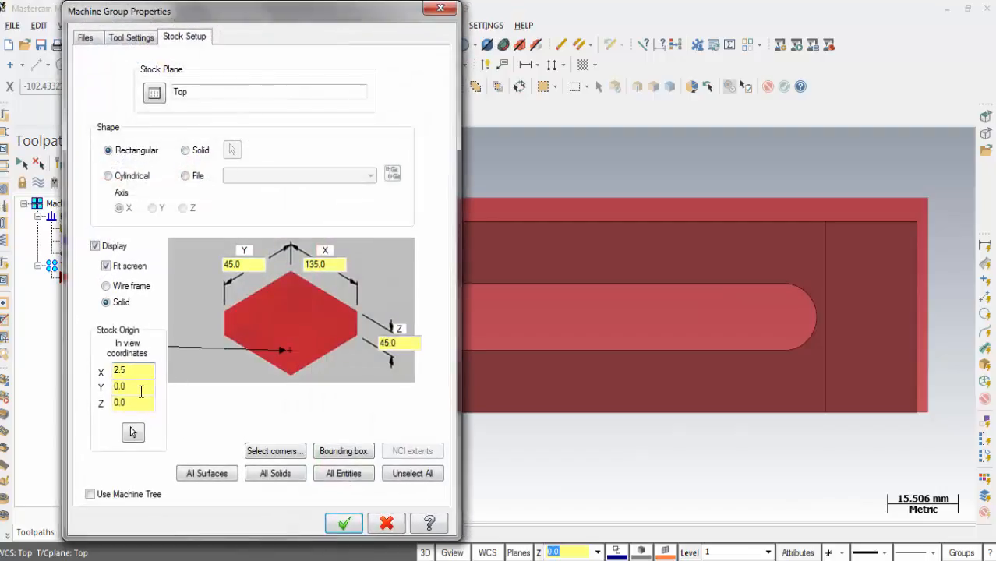
drag(141, 391, 65, 382)
text(2.5)
click(343, 523)
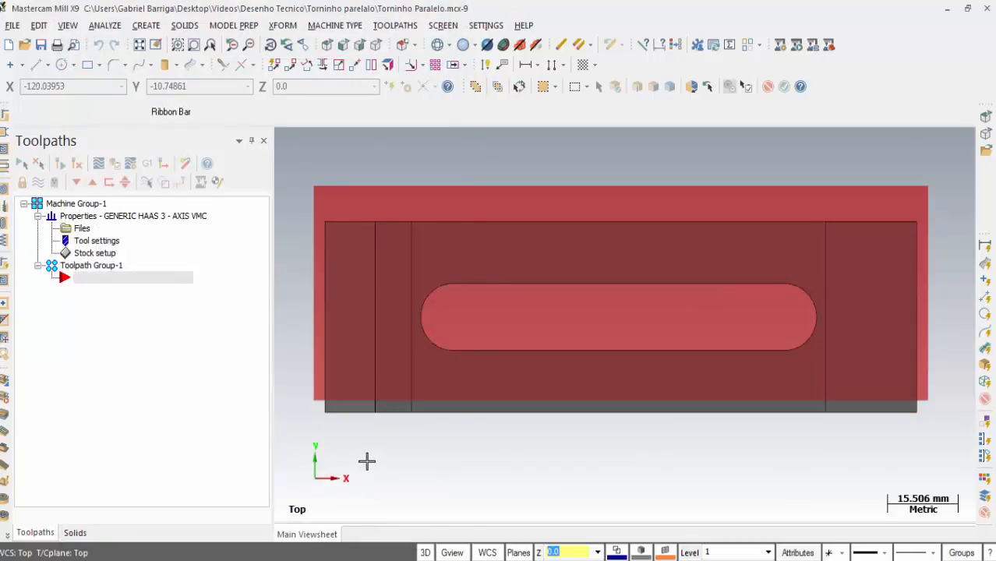
Step: Set the stock origin's Y coordinate to -2.5 to centre the stock across the vise body's width
click(104, 255)
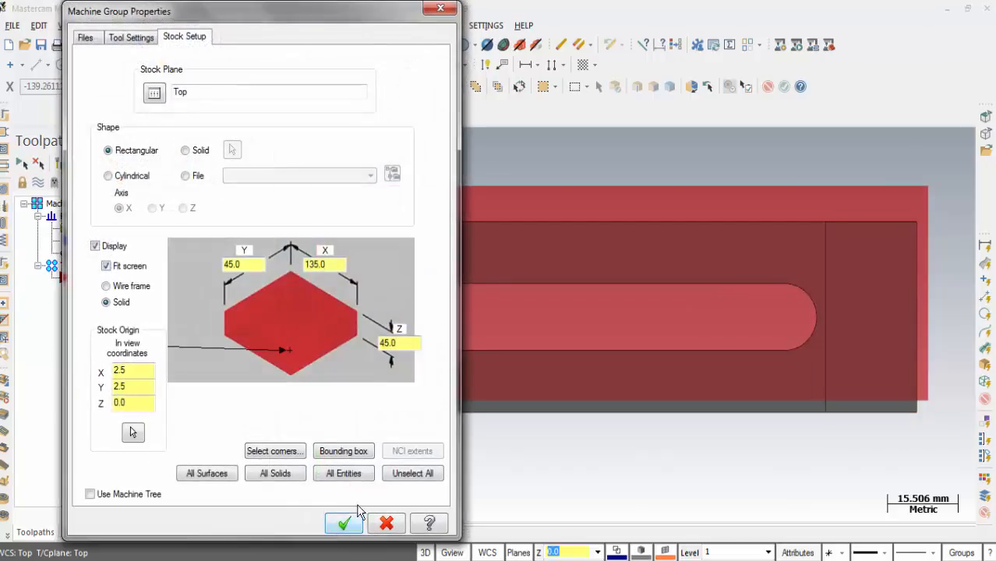
double_click(134, 387)
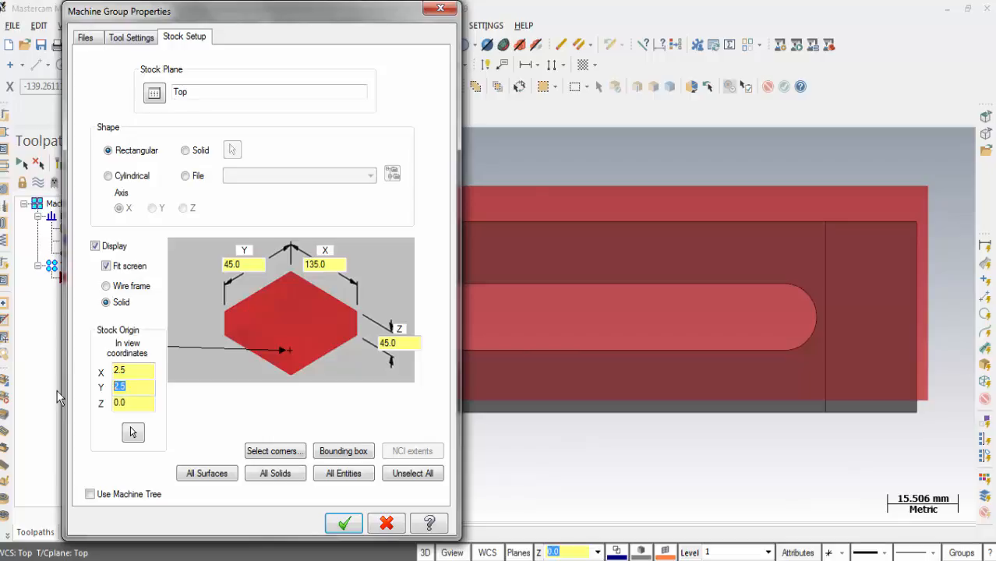
text(-2.5)
click(344, 523)
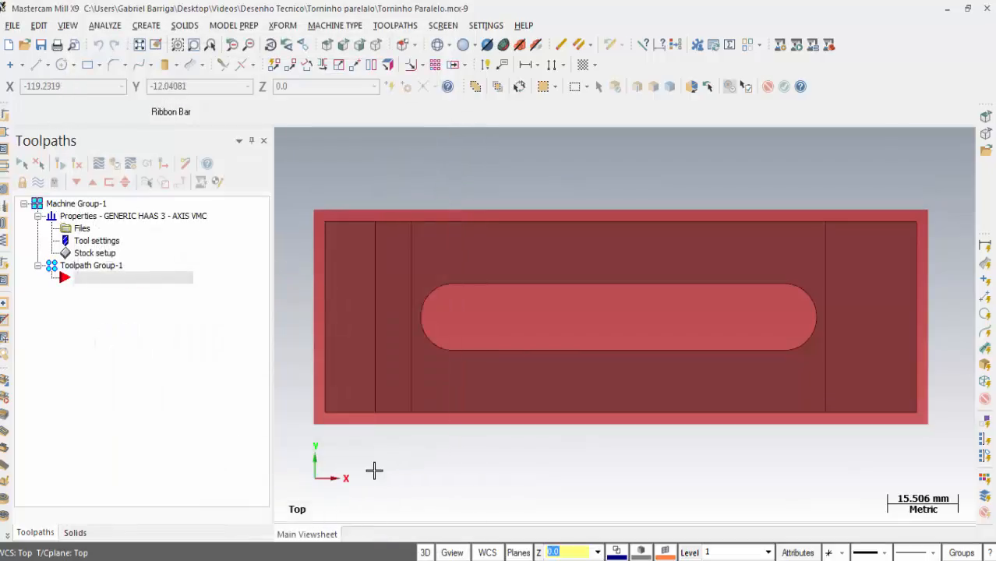
Step: Set the stock origin's Z coordinate to 2.5 to centre the stock over the vise body's height
mouse_move(662, 331)
middle_down()
mouse_move(563, 251)
mouse_move(492, 271)
mouse_move(483, 290)
mouse_move(580, 268)
middle_up()
click(94, 252)
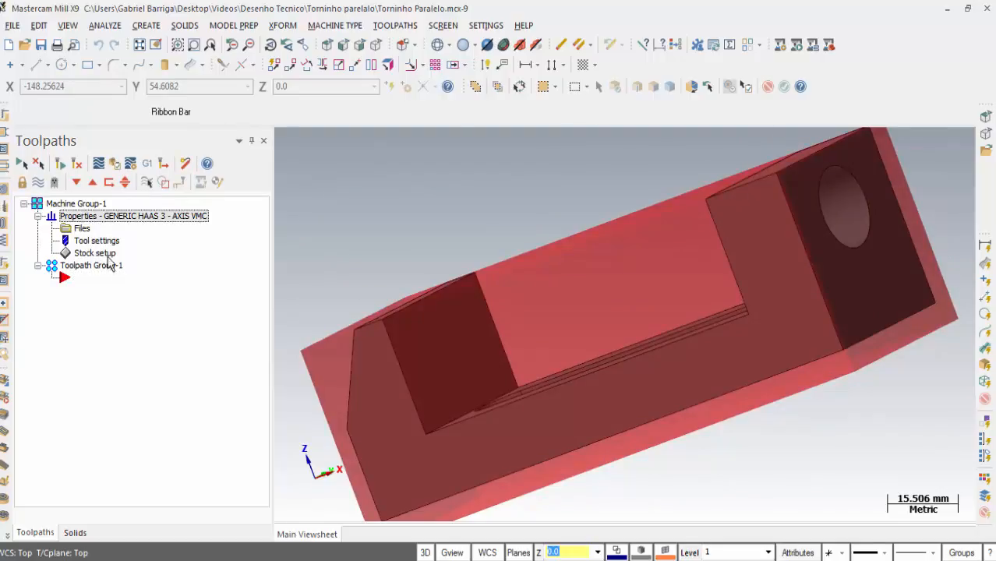
double_click(121, 402)
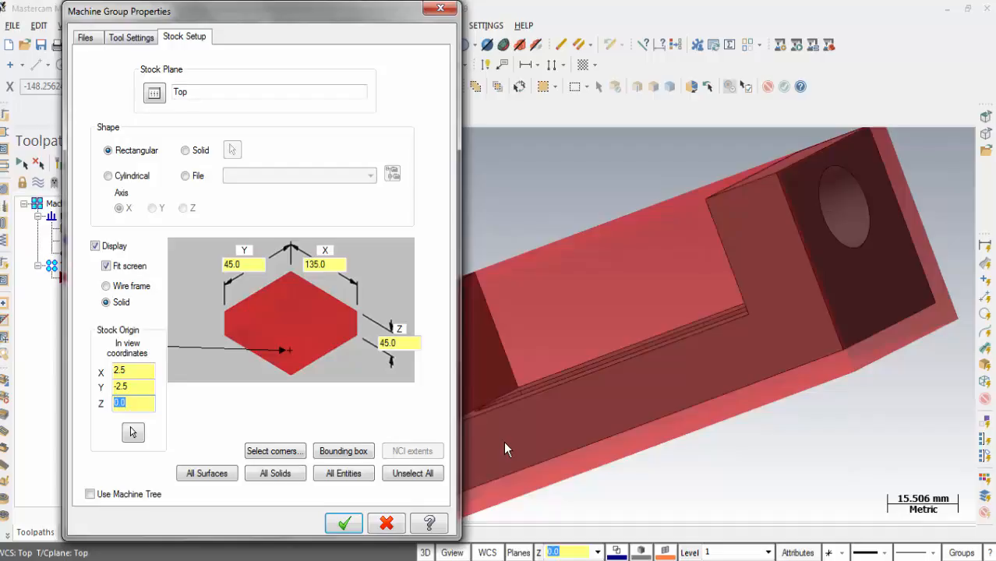
text(2.5)
click(344, 523)
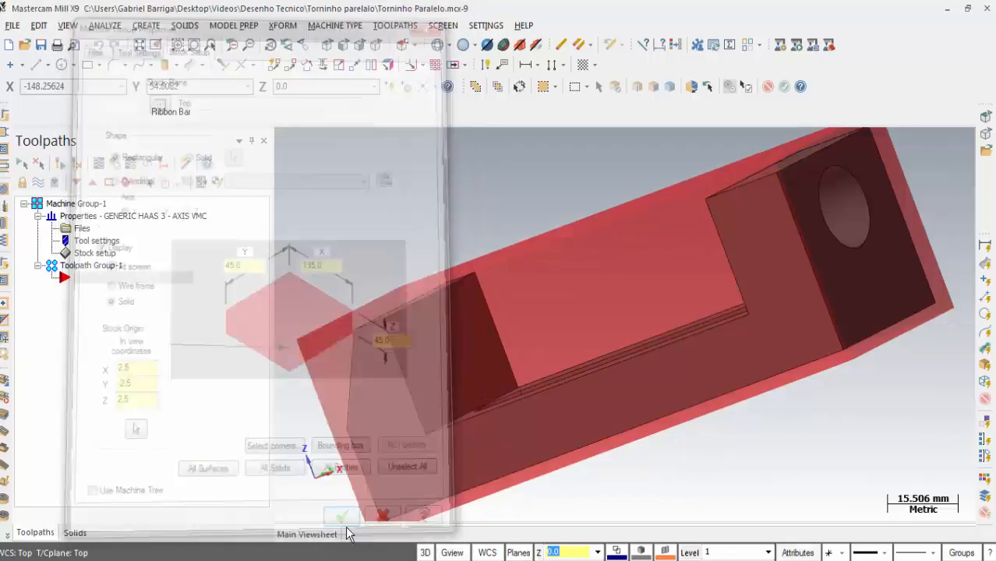
Step: Check the stock around the vise body, restore the isometric view and collapse the machine group's properties branch
mouse_move(662, 303)
middle_down()
mouse_move(539, 324)
mouse_move(804, 311)
middle_up()
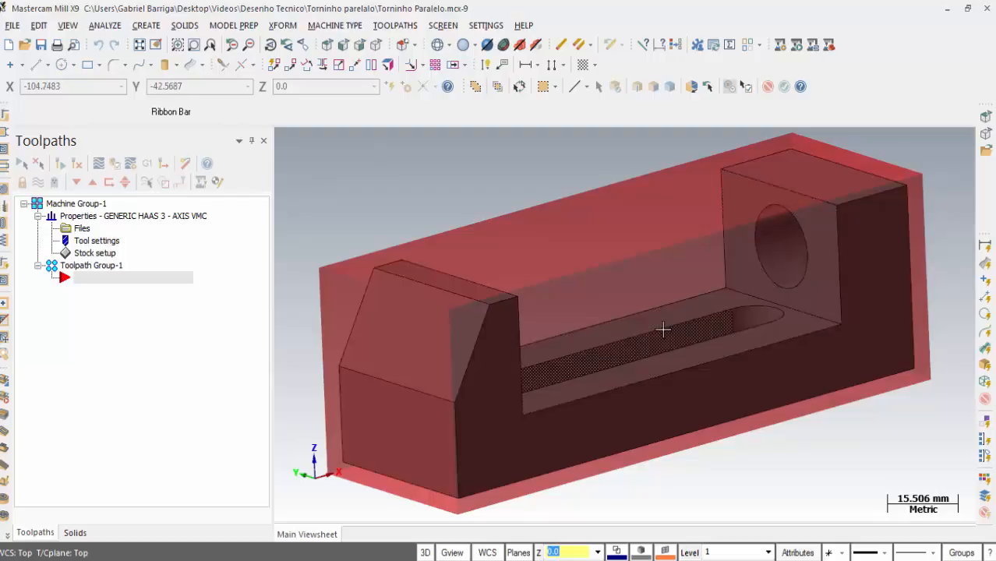
key(alt+7)
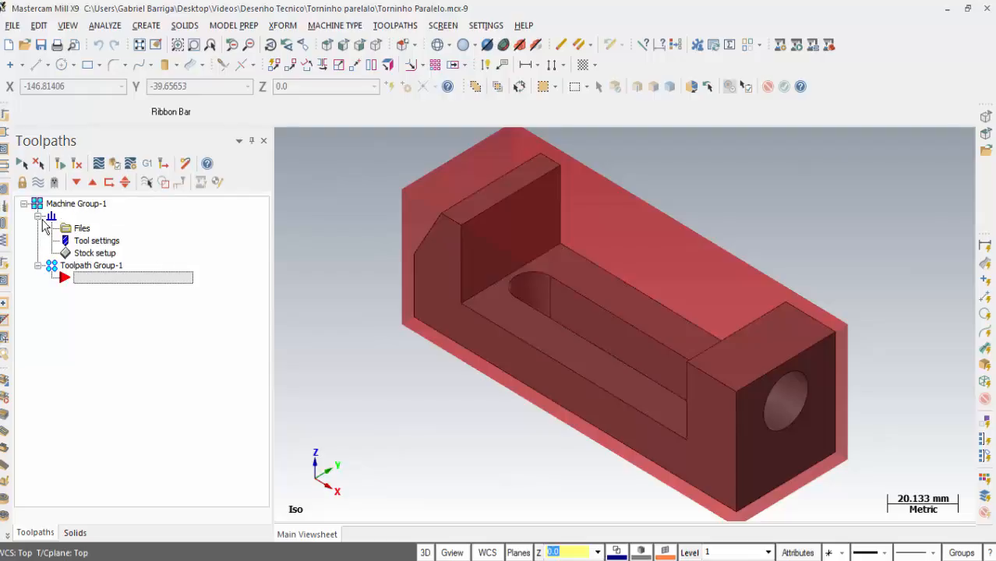
click(37, 215)
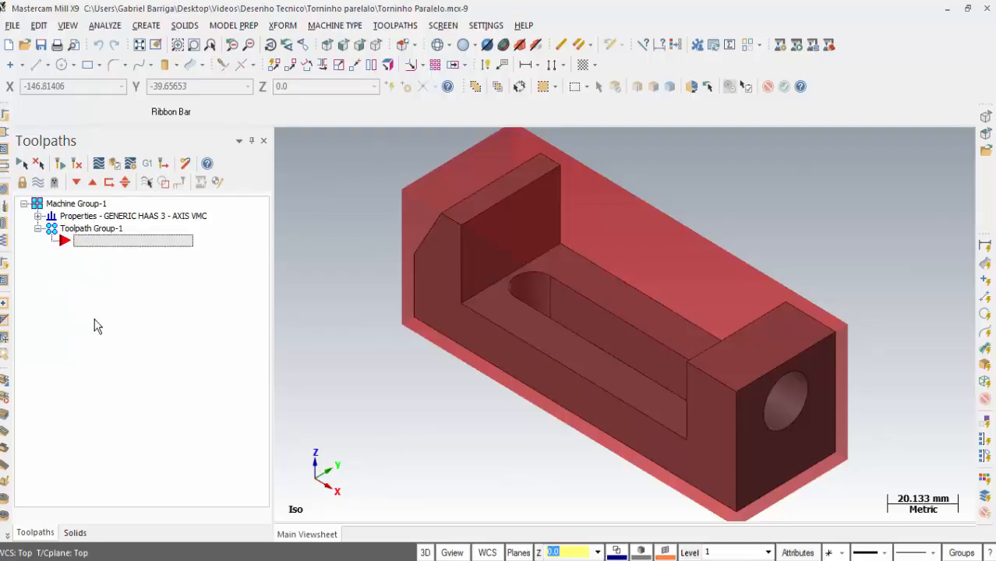